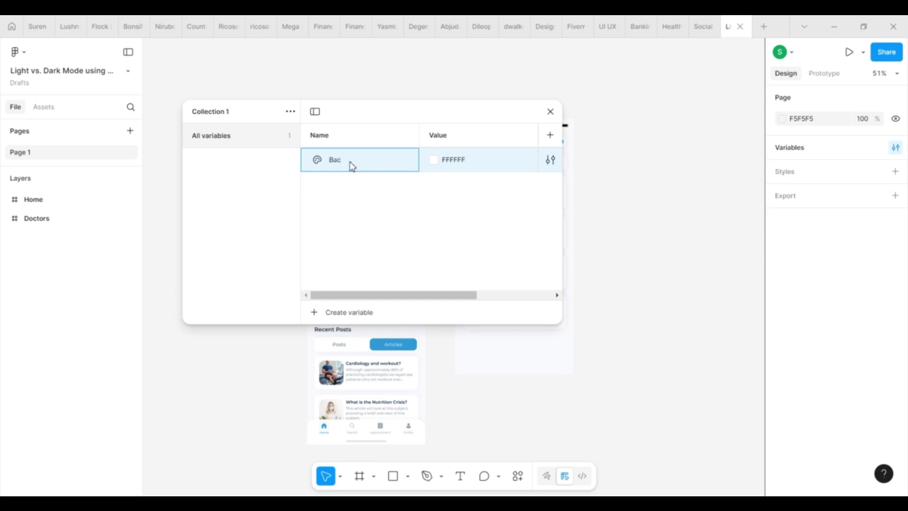
Name the colour variable Background and sample its value FAFAFE from the Home design on the canvas.
left_click(383, 224)
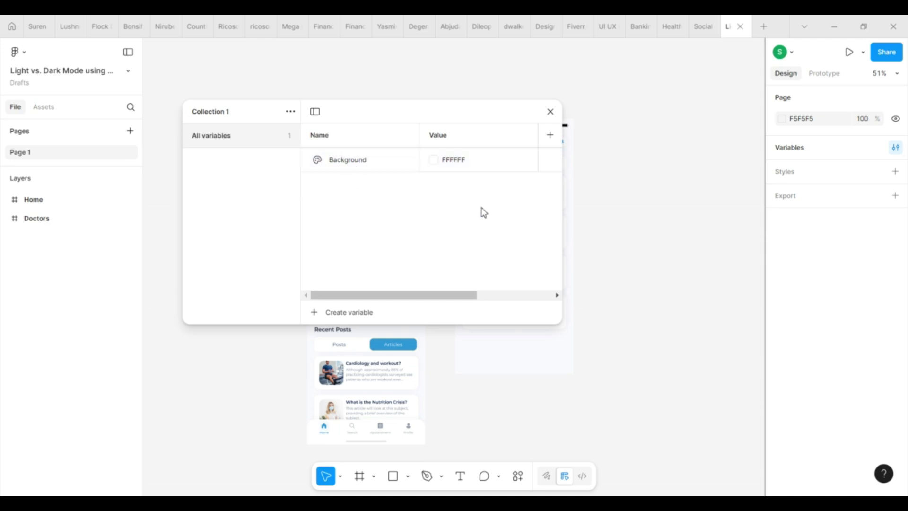
scroll(483, 213, "left", 3)
left_click(435, 162)
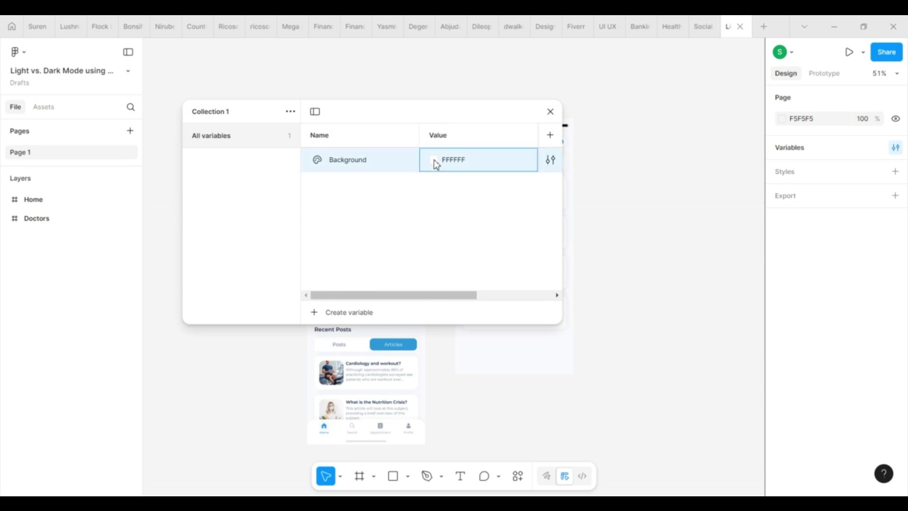
left_click(418, 329)
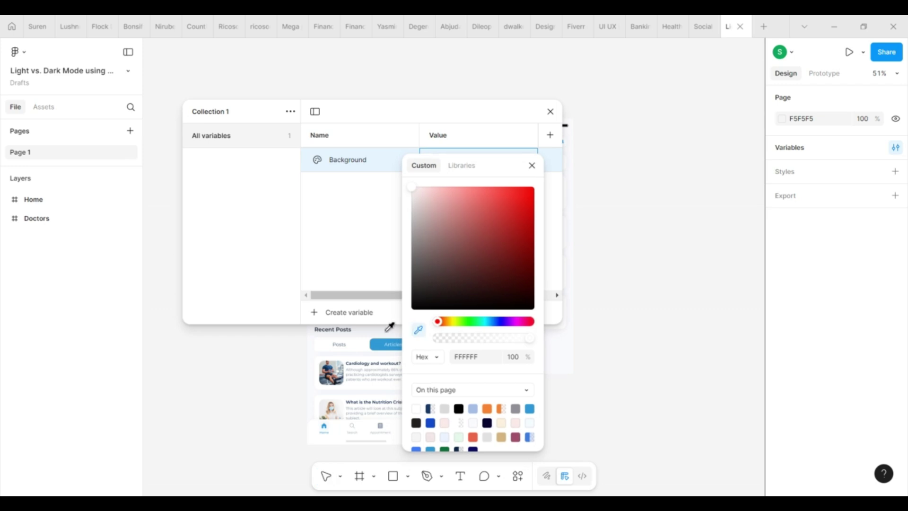
left_click(411, 350)
left_click(531, 166)
Add a second mode to the collection, name the two modes Light and Dark, and widen the variables window.
scroll(493, 177, "right", 5)
left_click(549, 137)
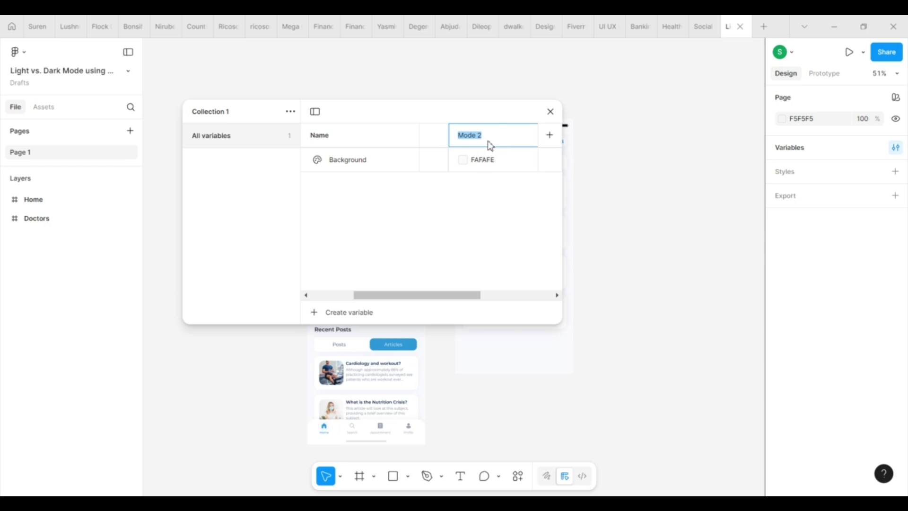
scroll(489, 141, "left", 3)
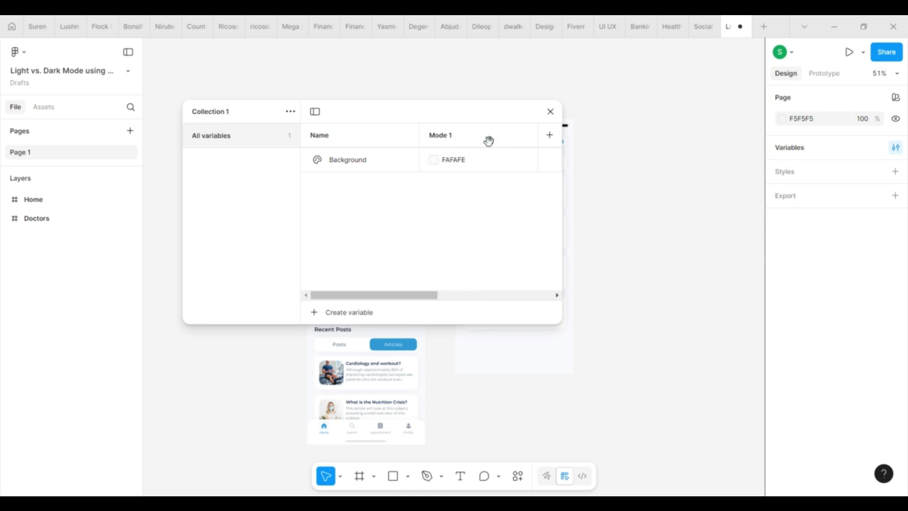
type("Light")
key("Return")
scroll(530, 174, "right", 2)
left_click_drag(567, 187, 668, 175)
scroll(472, 164, "left", 2)
Set the Background variable's Dark value to 1F1F1F.
left_click(590, 169)
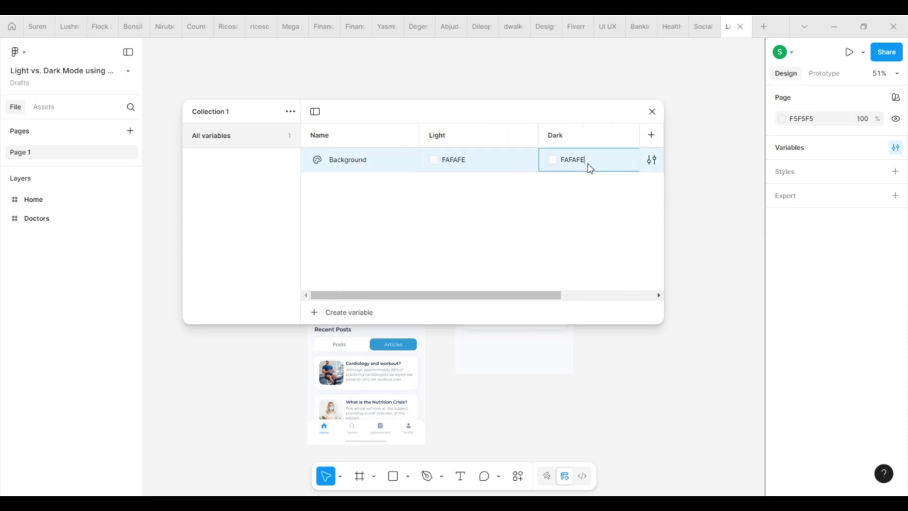
left_click(554, 161)
left_click_drag(563, 292, 545, 300)
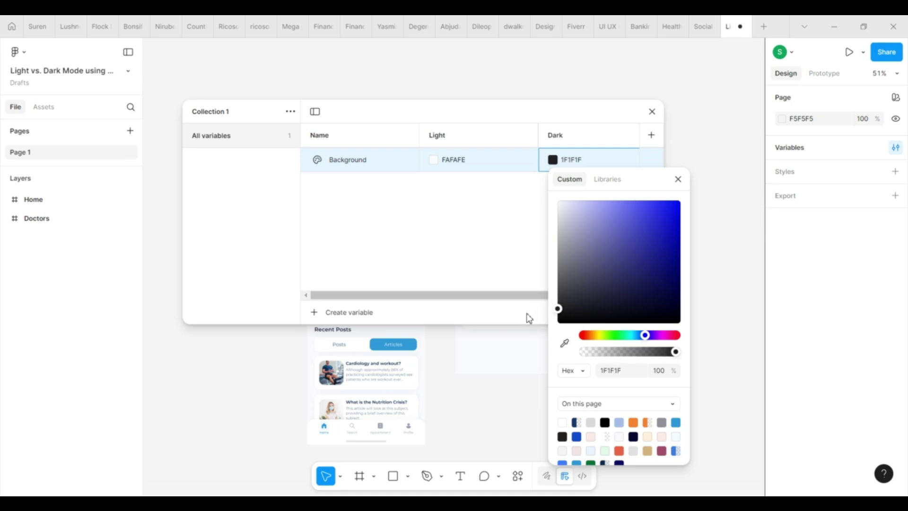
left_click(699, 233)
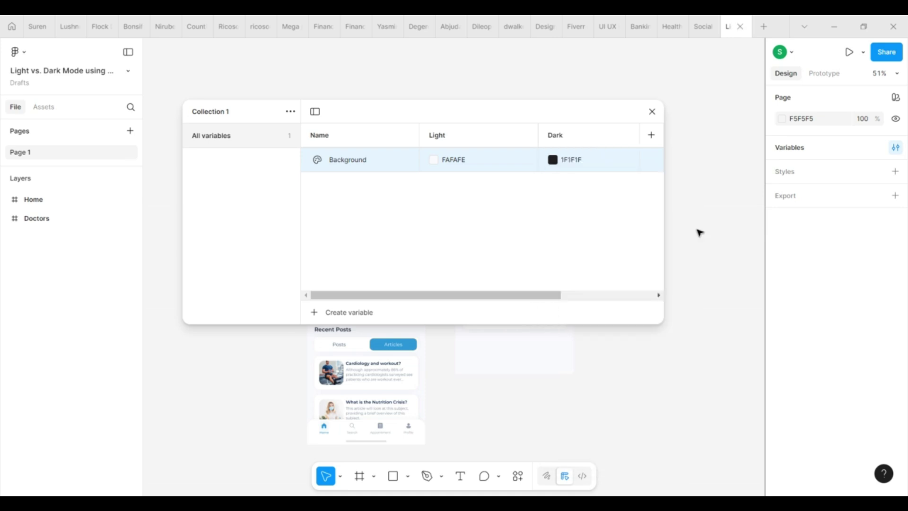
Create a colour variable named Cards, keeping FFFFFF as its Light value.
left_click(318, 314)
left_click(336, 333)
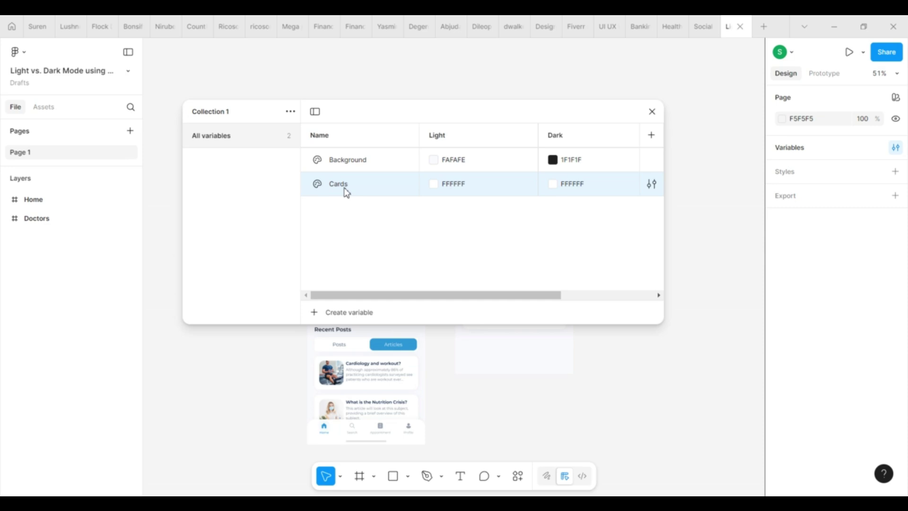
left_click(433, 184)
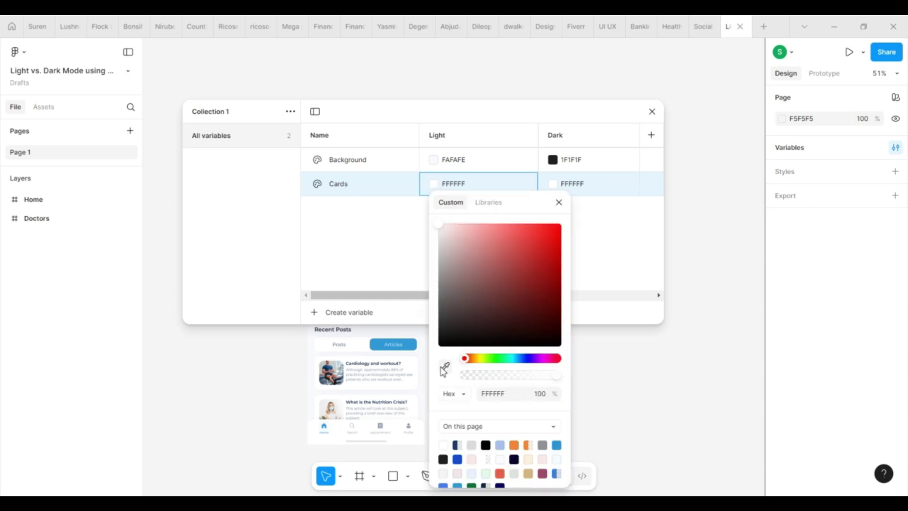
left_click(559, 202)
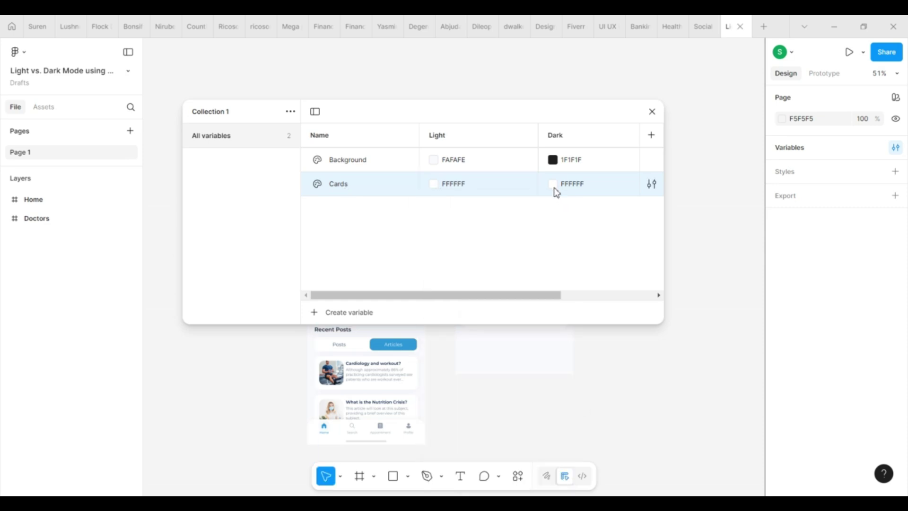
Set the Cards variable's Dark value to 454545.
left_click(552, 185)
left_click(560, 313)
left_click_drag(560, 320, 545, 338)
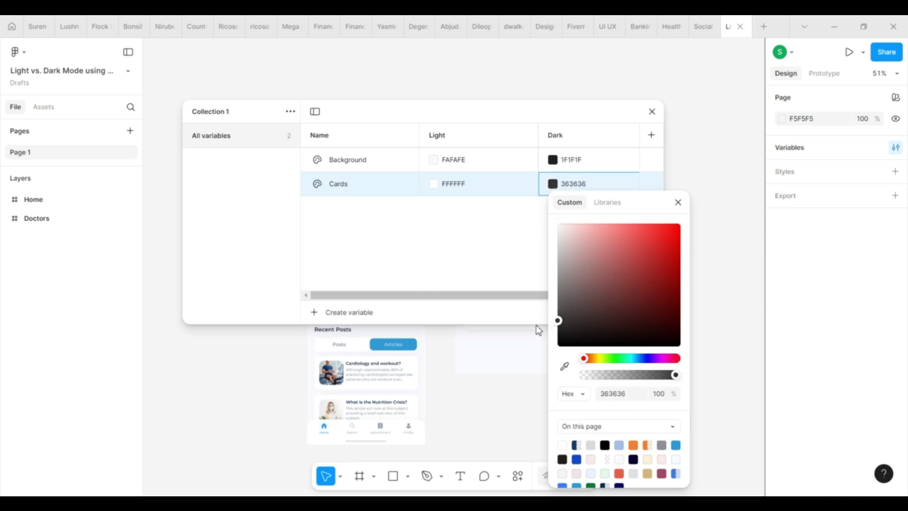
Create a colour variable named Text with 091F44 for Light and F9F9F9 for Dark.
left_click(341, 312)
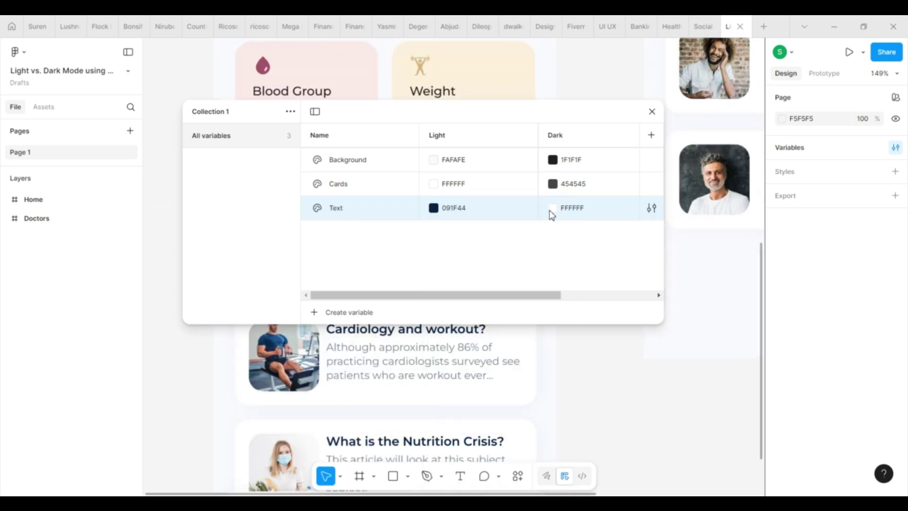
left_click(551, 209)
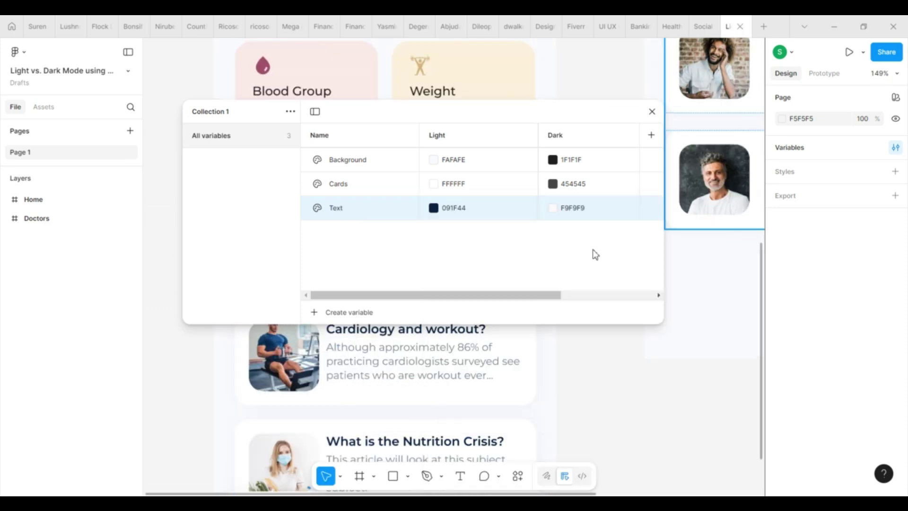
Create a colour variable named Secondary Text and sample its Light value 748194 from the article description text.
left_click(341, 312)
left_click(334, 332)
type("Secondary Text")
key("Return")
left_click(434, 231)
left_click(448, 364)
scroll(332, 333, "up", 5)
left_click(332, 332)
scroll(332, 332, "down", 5)
Set the Secondary Text variable's Dark value to CCDAE2.
left_click(552, 232)
left_click(638, 363)
left_click(569, 259)
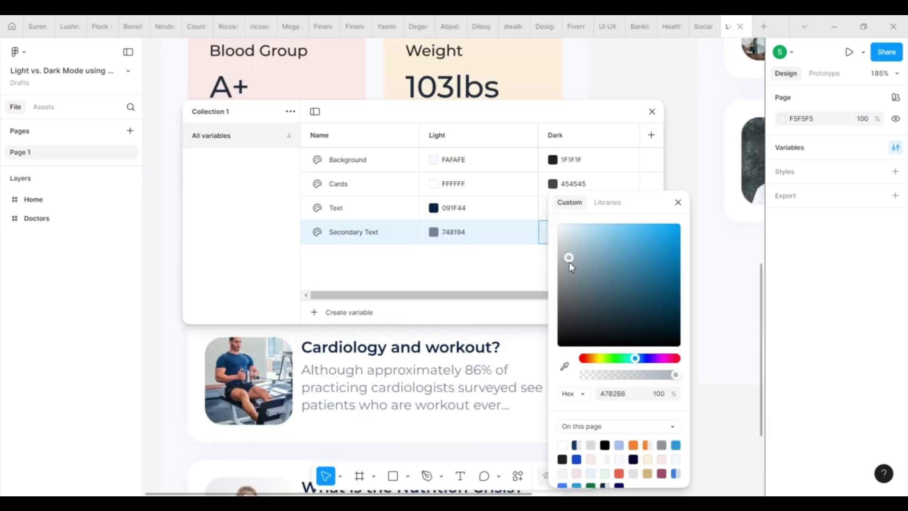
left_click(699, 190)
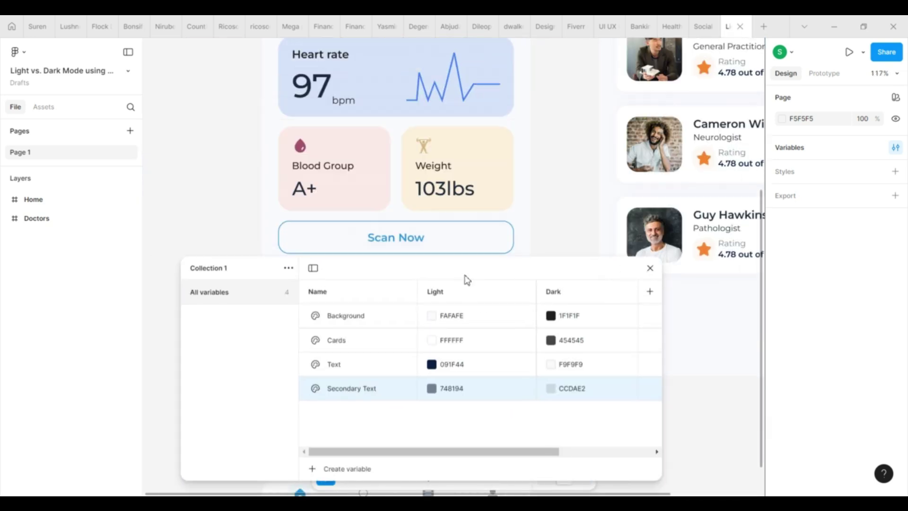
Move the variables window clear of the design's upper part and create a colour variable named Shadow.
left_click_drag(464, 278, 456, 252)
scroll(599, 156, "up", 5)
scroll(600, 156, "down", 1)
left_click(338, 443)
left_click(339, 438)
type("Shadow")
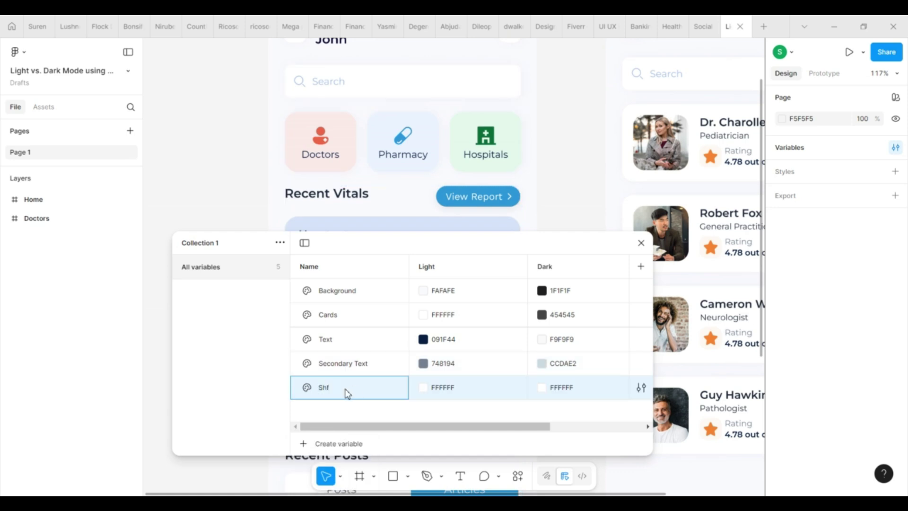
key("Return")
Set Shadow to 000000 at 20% for Light and C5C5C5 at 20% for Dark, and close the variables window.
left_click(422, 387)
left_click_drag(473, 378, 474, 379)
left_click(541, 387)
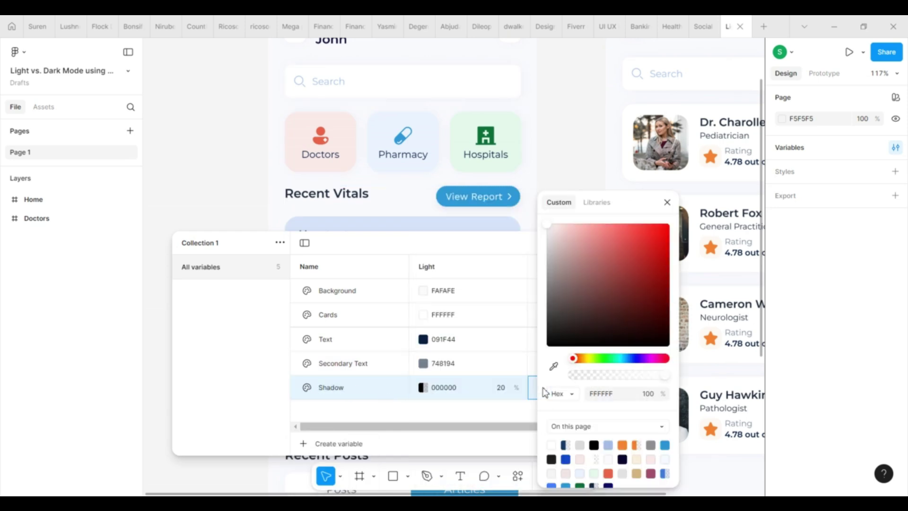
left_click_drag(594, 376, 596, 375)
left_click(252, 274)
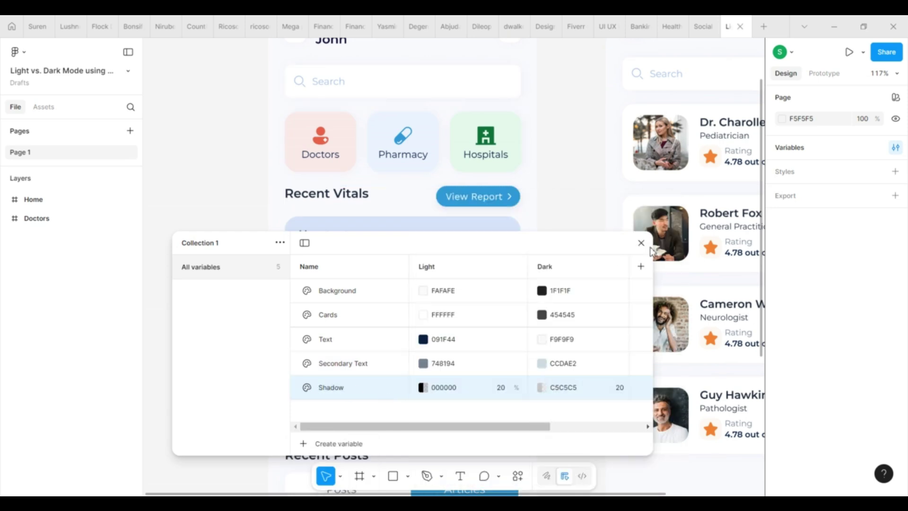
left_click(641, 243)
Apply the Background variable as the fill of both the Home and Doctors frames.
scroll(421, 302, "down", 5)
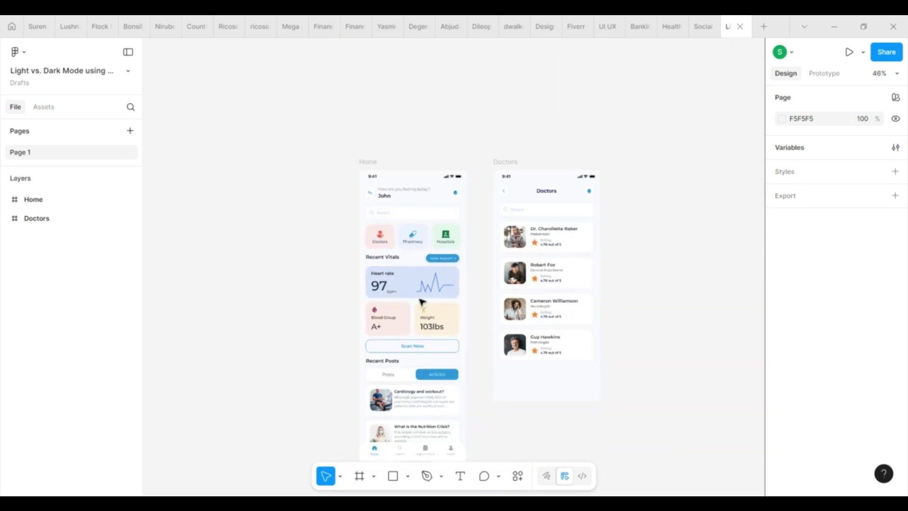
scroll(421, 302, "up", 3)
scroll(419, 301, "down", 2)
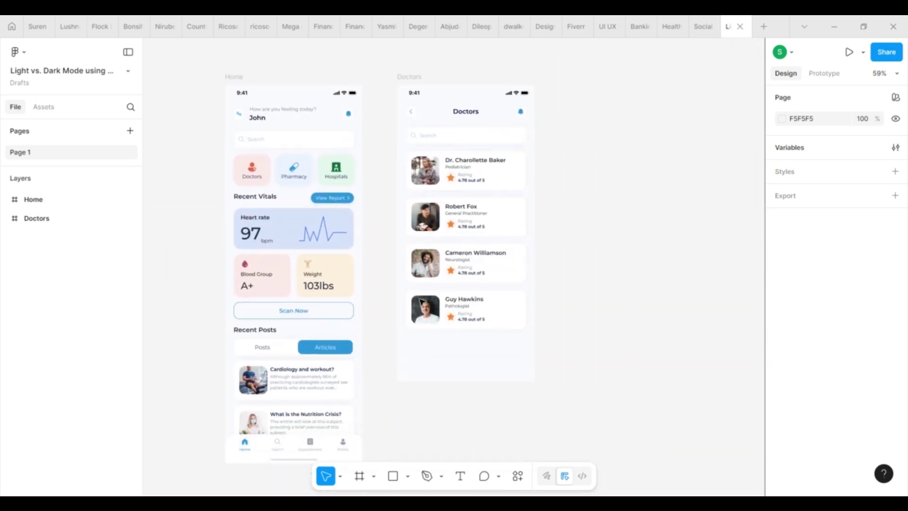
left_click(235, 78)
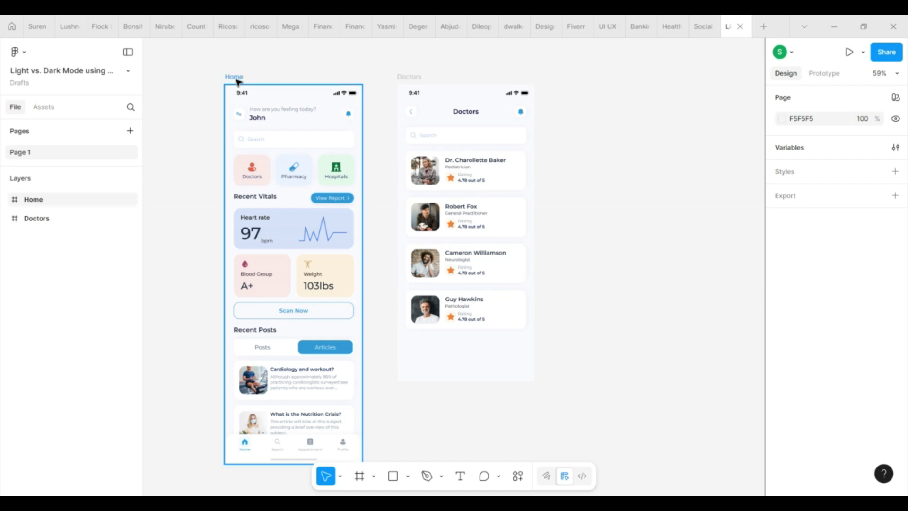
left_click(415, 78)
left_click(233, 77, "shift")
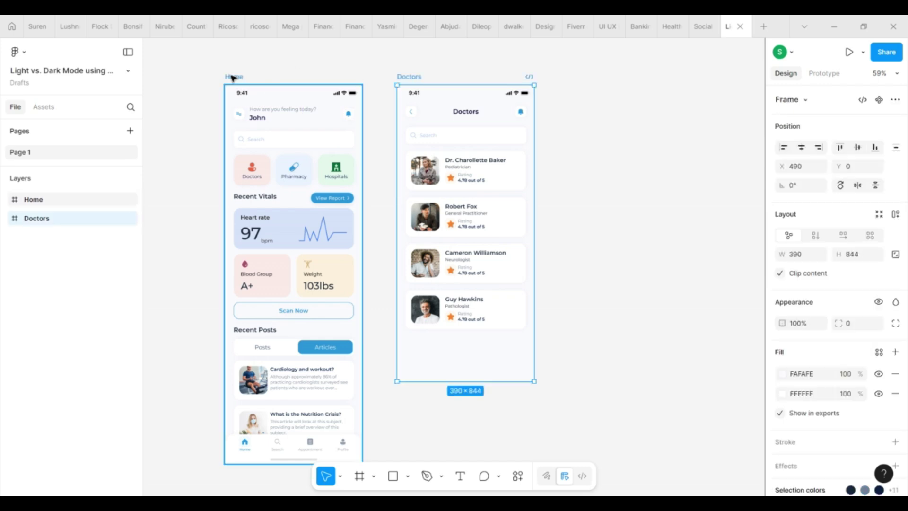
scroll(837, 379, "down", 3)
scroll(837, 378, "up", 4)
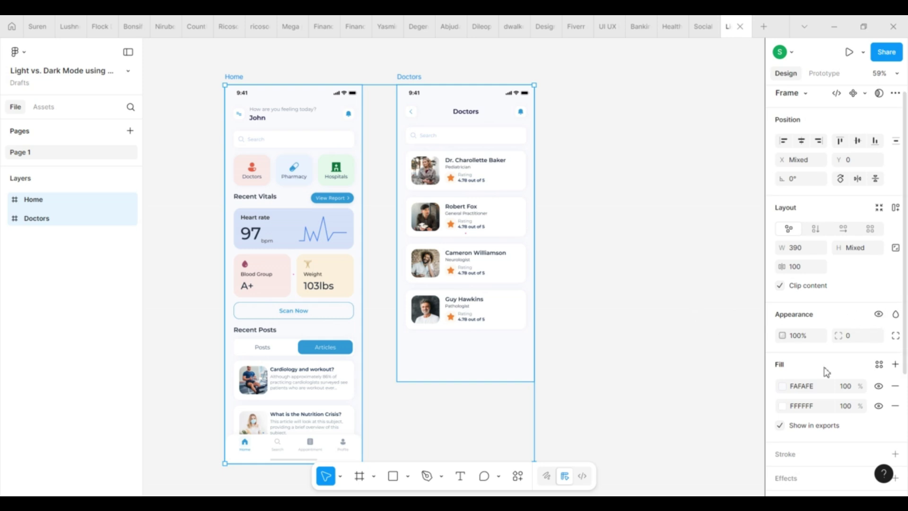
left_click(882, 370)
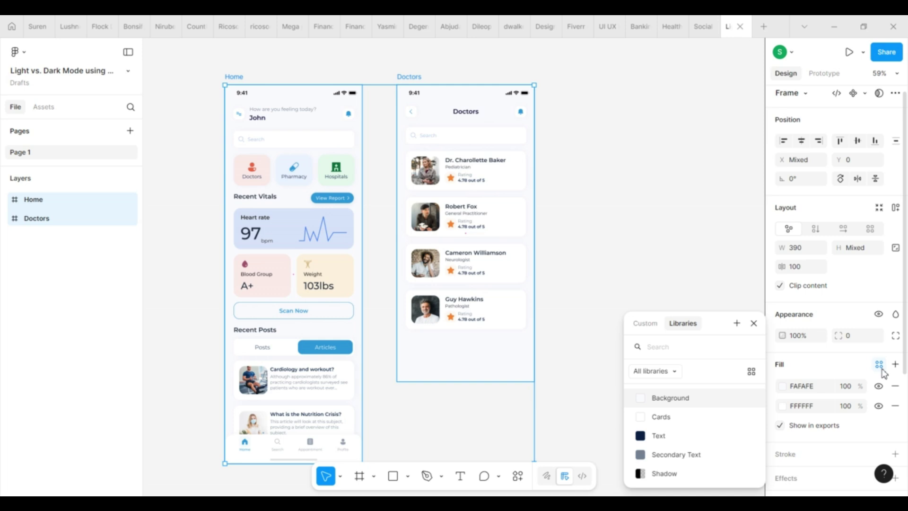
left_click(695, 402)
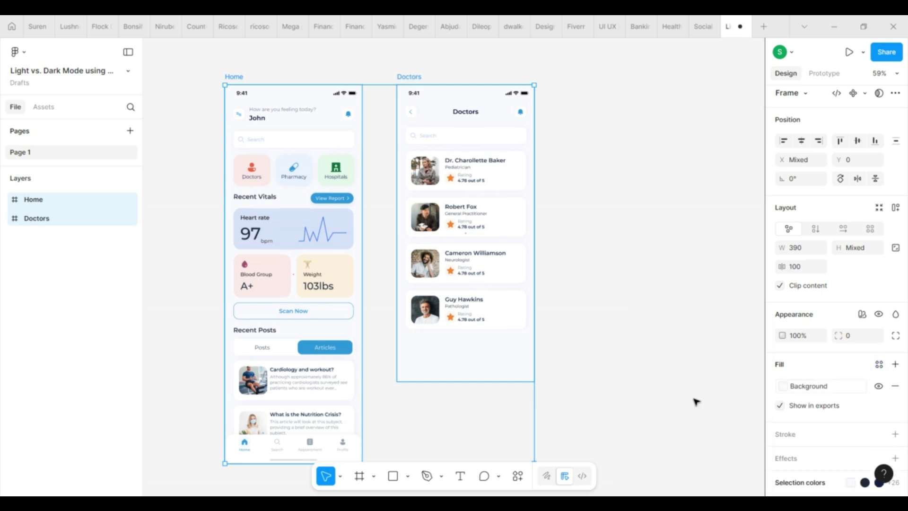
Select the two header icon containers and the search bar in the Home frame.
left_click(244, 118)
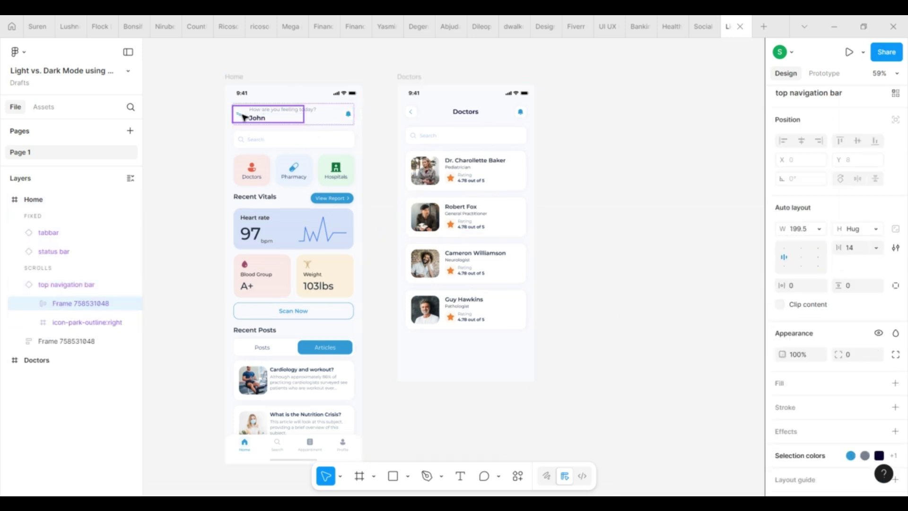
double_click(244, 118)
scroll(243, 116, "up", 3)
left_click(381, 116, "shift")
left_click(356, 146, "shift")
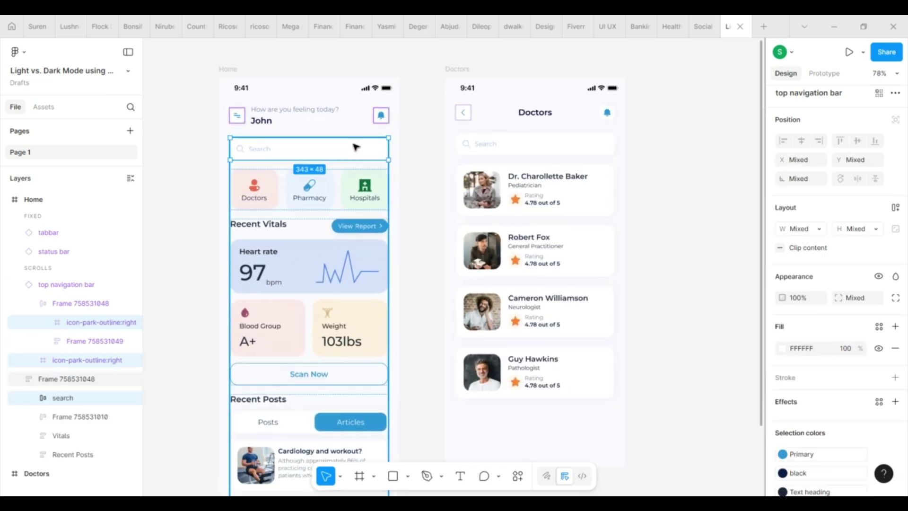
Add the Doctors frame's back and bell icon containers, search bar and four doctor cards to the selection.
left_click(463, 112, "shift")
left_click(607, 114, "shift")
left_click(570, 142, "shift")
left_click(572, 189, "shift")
left_click(578, 243, "shift")
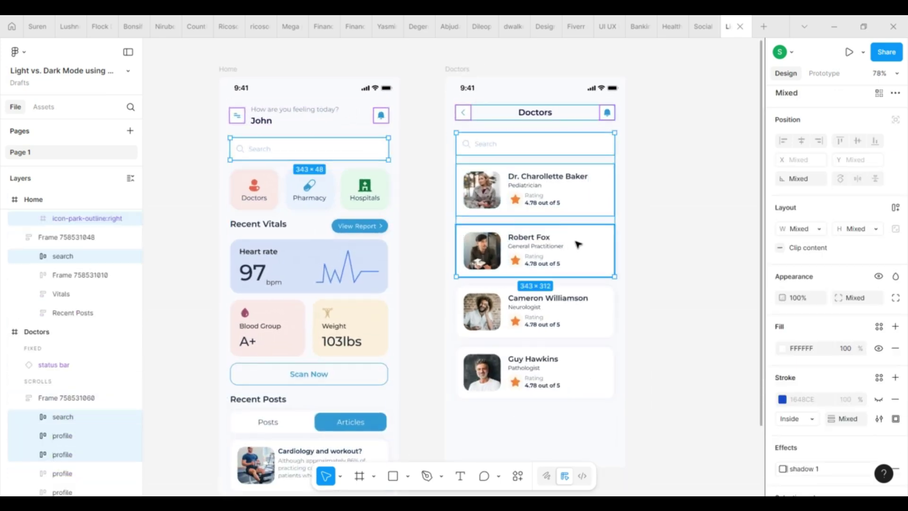
left_click(576, 312, "shift")
left_click(575, 377, "shift")
Add the Recent Posts tab bar and the article cards in the Home frame to the selection.
scroll(349, 320, "right", 3)
scroll(349, 320, "left", 3)
scroll(349, 321, "up", 3)
scroll(350, 320, "down", 6)
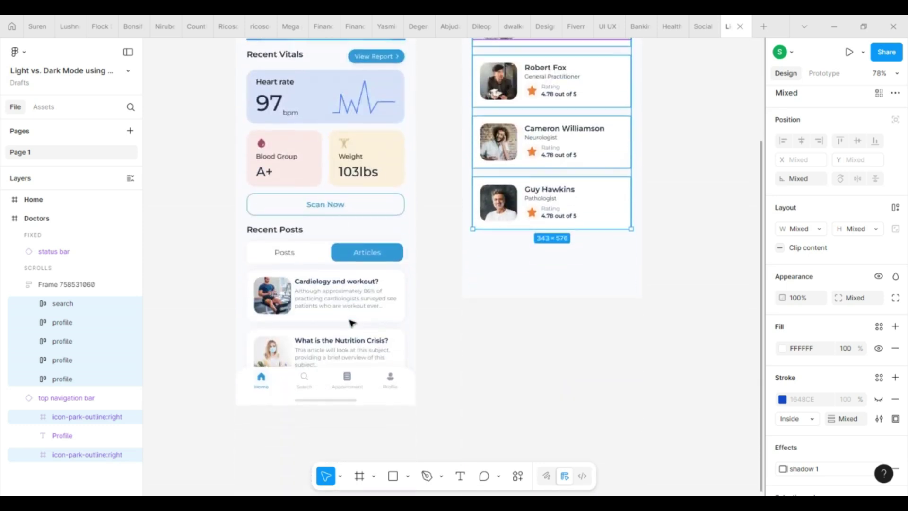
left_click(324, 255)
left_click(322, 256)
left_click(61, 389)
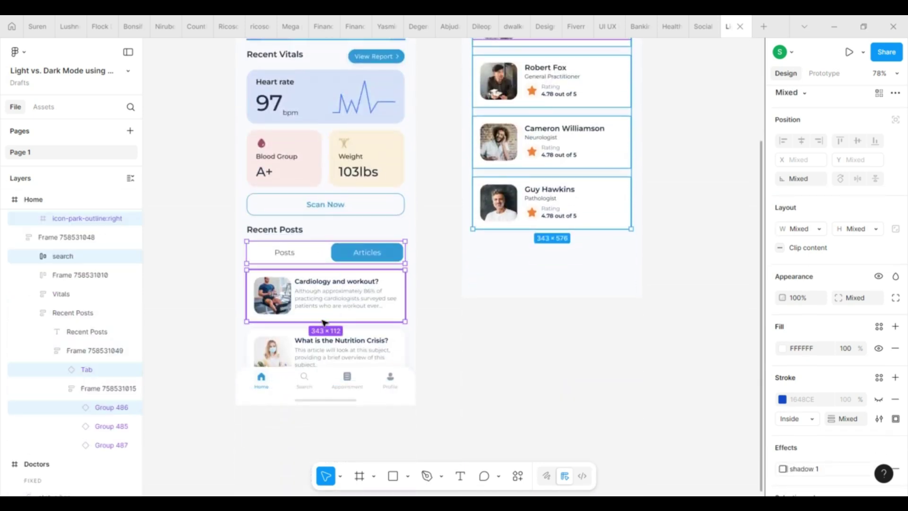
left_click(108, 443)
Undo the stray selection changes made among the Recent Posts tab bar and article cards.
key("ctrl+z")
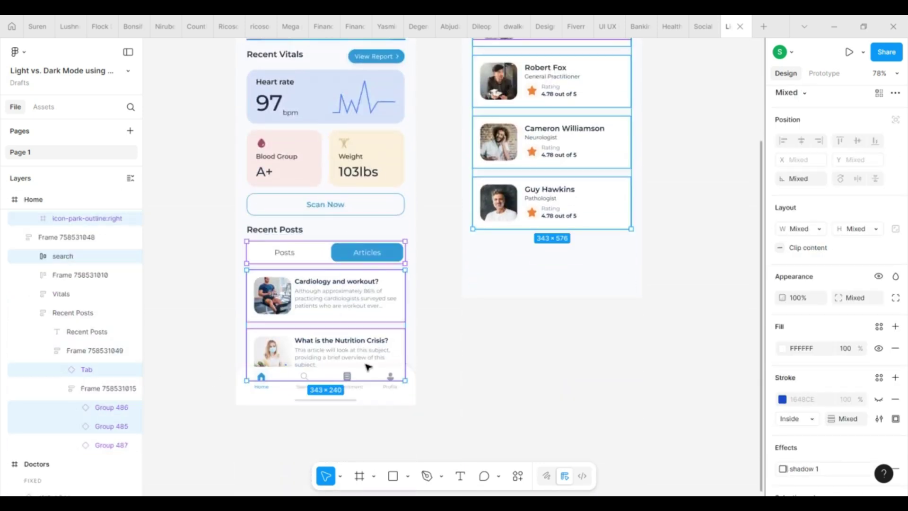
key("ctrl+z")
key("ctrl+z")
key("ctrl+z")
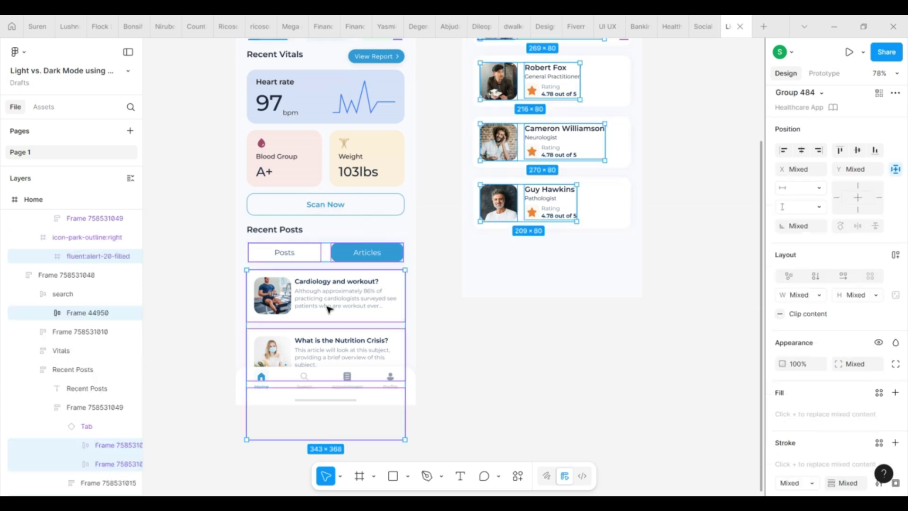
key("ctrl+z")
scroll(825, 397, "down", 5)
scroll(825, 397, "up", 2)
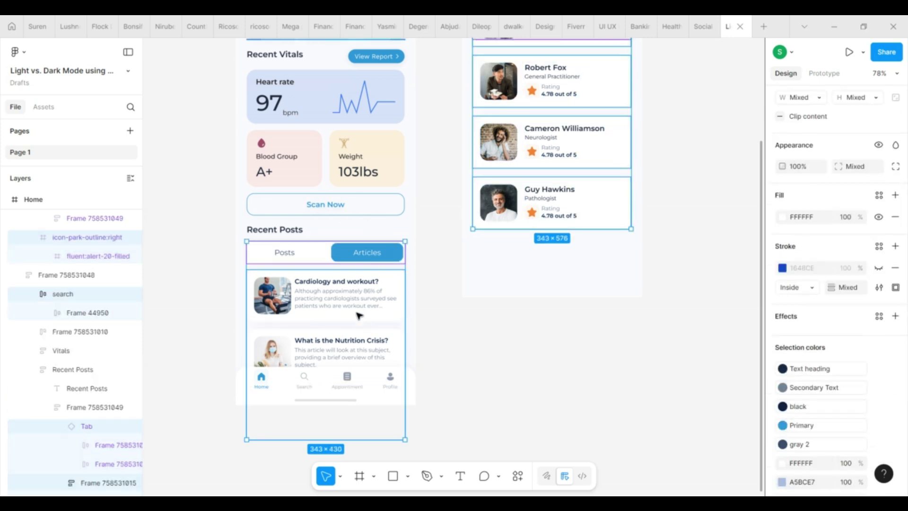
key("ctrl+z")
key("ctrl+z")
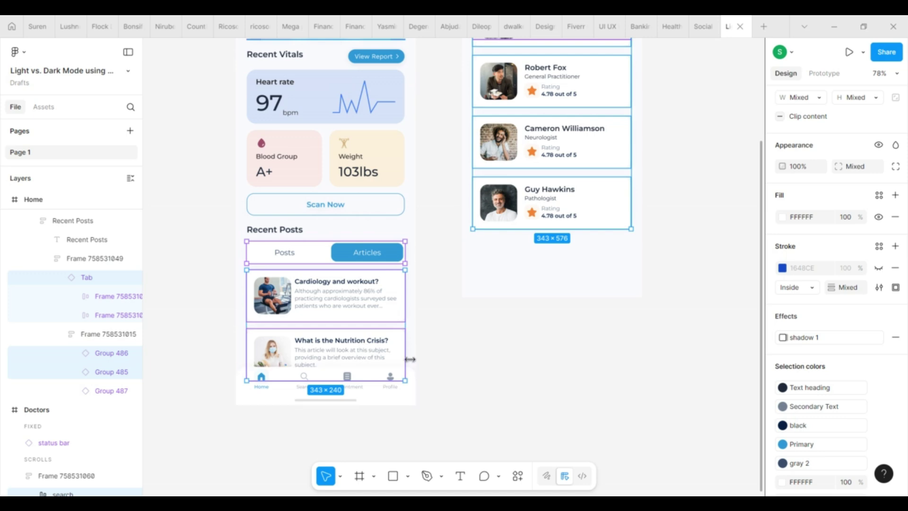
Apply the Cards colour variable to the fill of the selected icon containers, search bars, tab bar and cards in both frames.
scroll(347, 390, "down", 3)
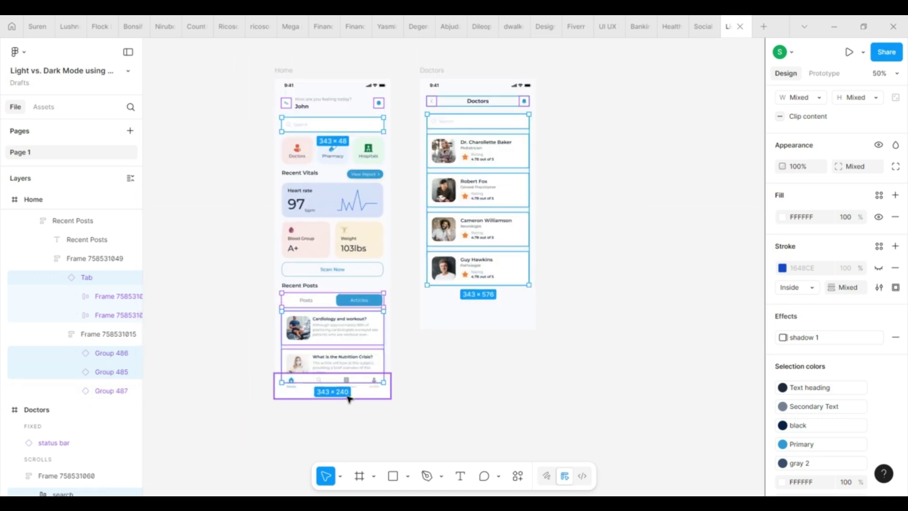
left_click(878, 195)
left_click(661, 288)
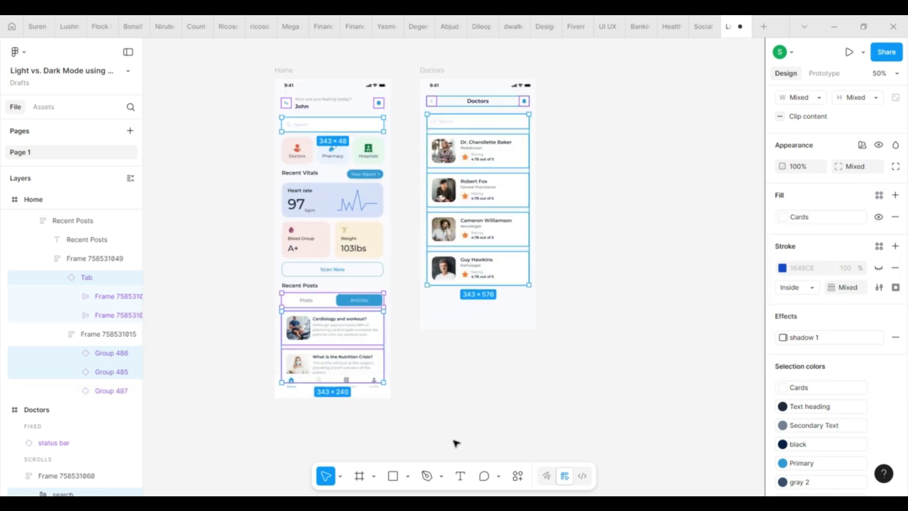
left_click(455, 441)
Extend the Home frame to a height of 1245 and link the third article card's white colour to the Cards variable.
left_click(288, 76)
left_click_drag(333, 398, 338, 444)
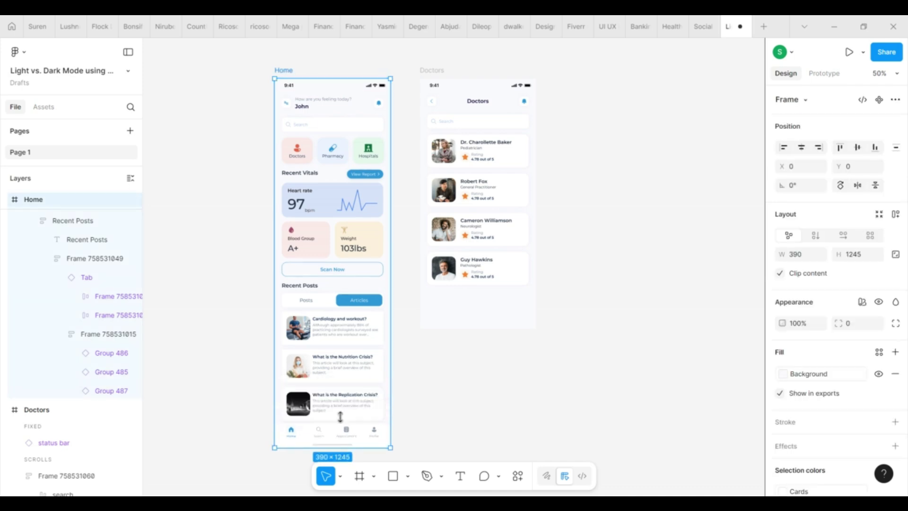
left_click(346, 401)
left_click(347, 401)
left_click(345, 400)
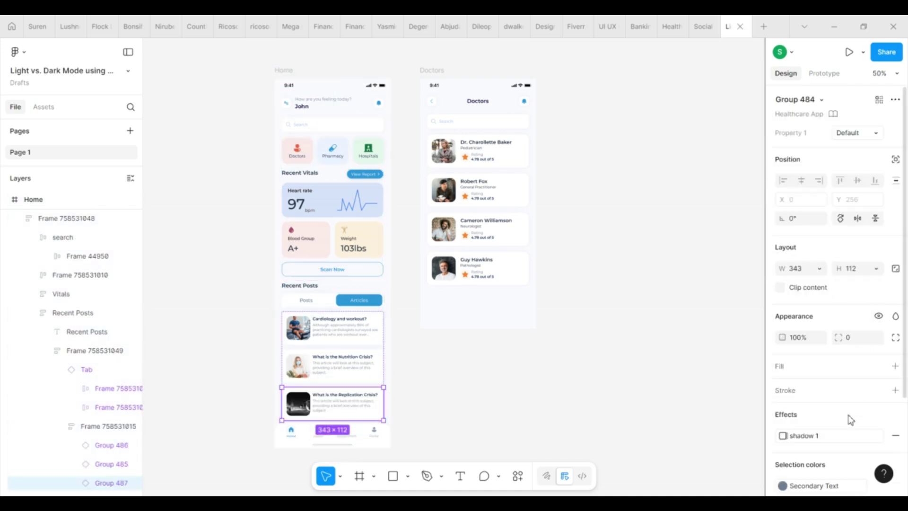
scroll(849, 316, "down", 3)
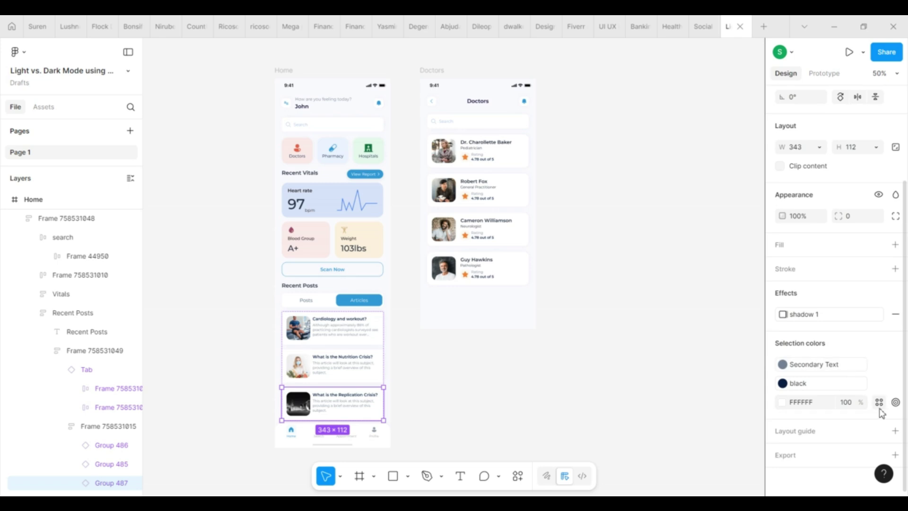
left_click(879, 403)
left_click(591, 424)
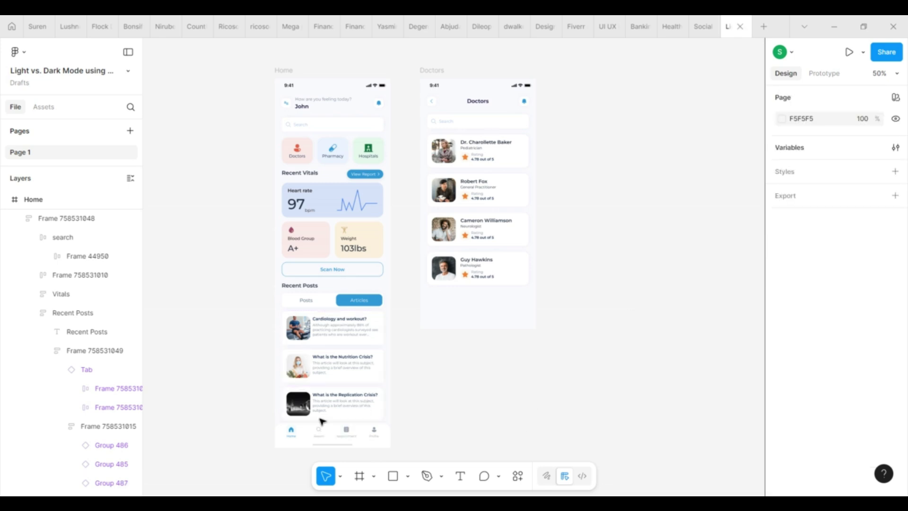
Apply the Text colour variable to the Recent Vitals heading, the Heart rate label and its 97 value in the Home frame.
scroll(331, 397, "up", 3)
scroll(345, 370, "down", 3)
left_click(286, 205)
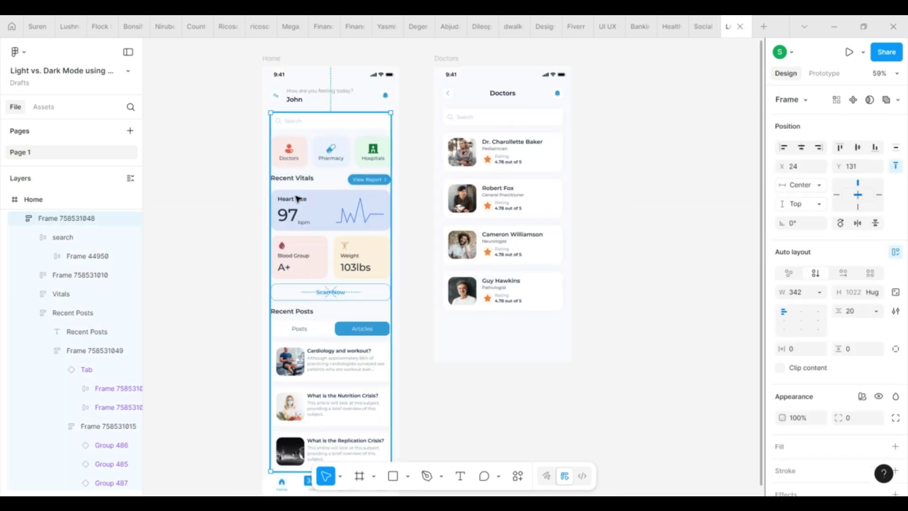
double_click(286, 206)
left_click(287, 215, "shift")
double_click(287, 215, "shift")
left_click(297, 180, "shift")
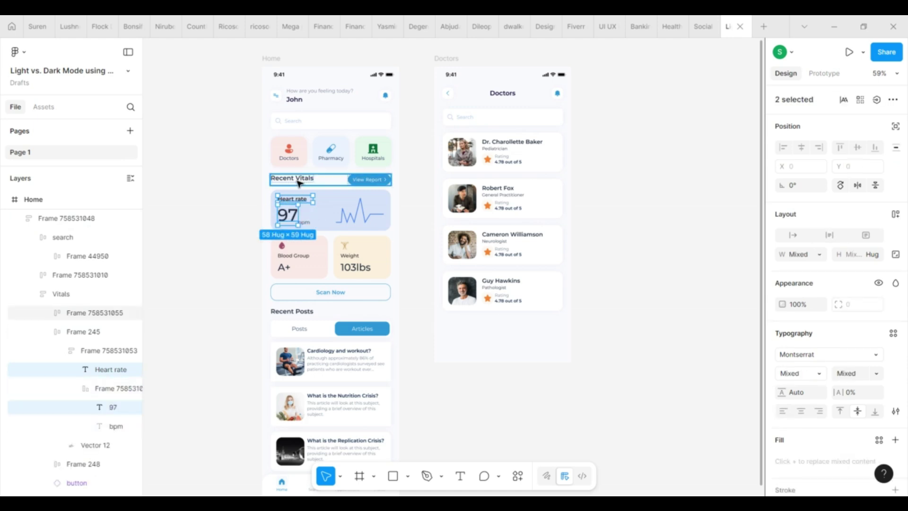
scroll(753, 409, "down", 3)
scroll(753, 410, "up", 4)
scroll(825, 425, "down", 3)
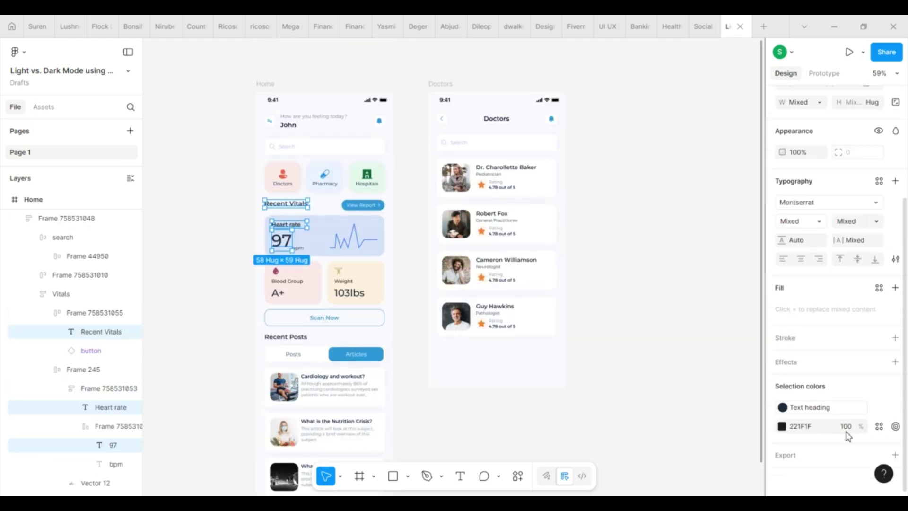
left_click(849, 410)
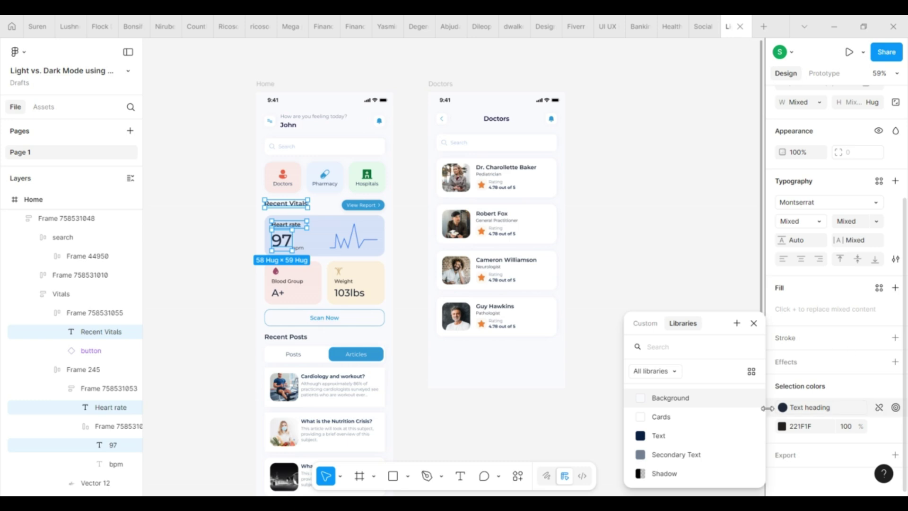
left_click(703, 433)
left_click(878, 426)
left_click(700, 435)
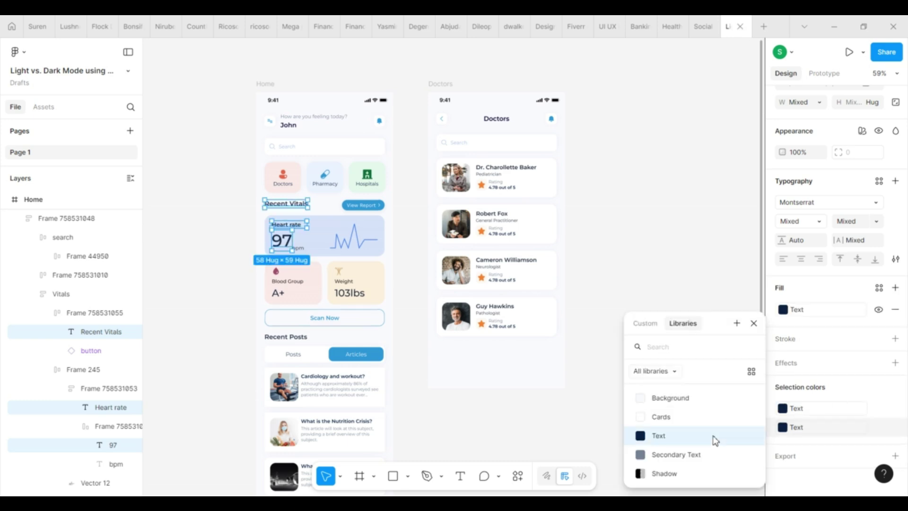
Apply the Text colour variable to the bpm unit label in the heart rate card.
left_click(304, 250)
left_click(878, 355)
left_click(678, 434)
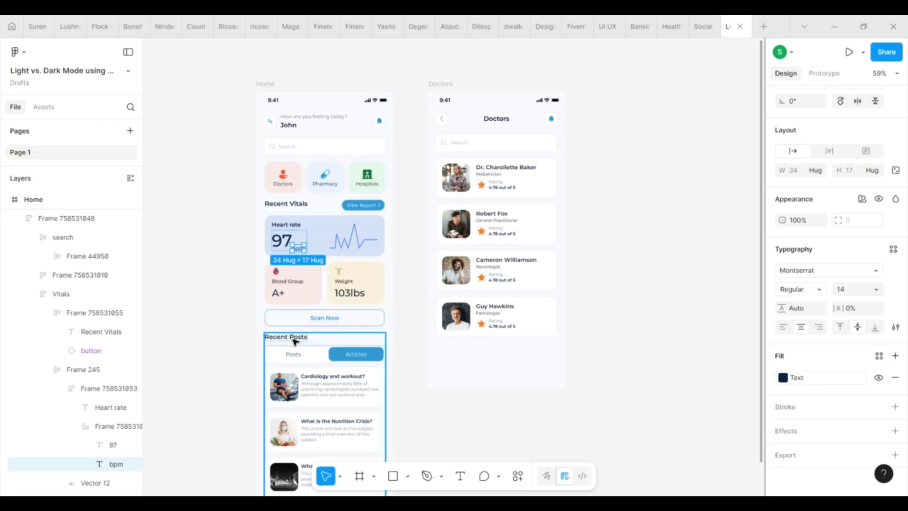
Apply the Text colour variable to the Recent Posts heading and the titles of the three article cards.
left_click(293, 337)
scroll(302, 331, "down", 3)
left_click(341, 245, "shift")
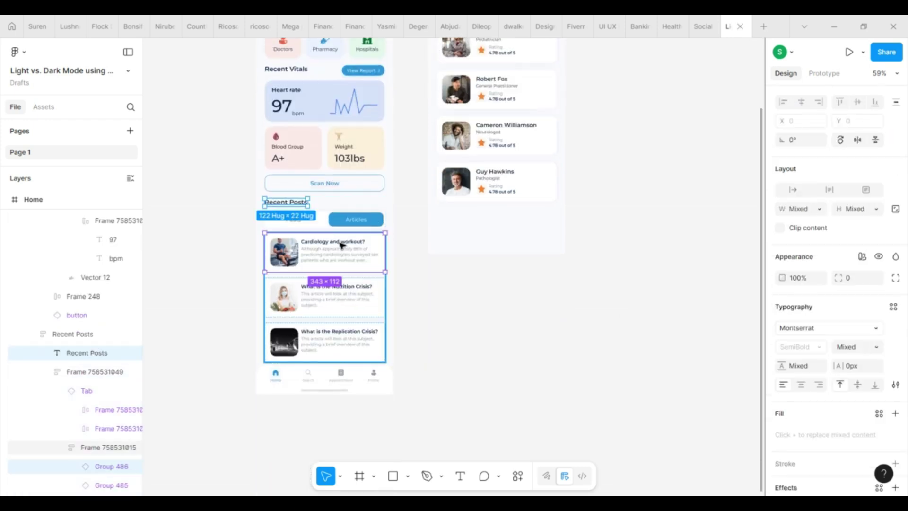
left_click(341, 245, "shift")
left_click(341, 244, "shift")
left_click(341, 243, "shift")
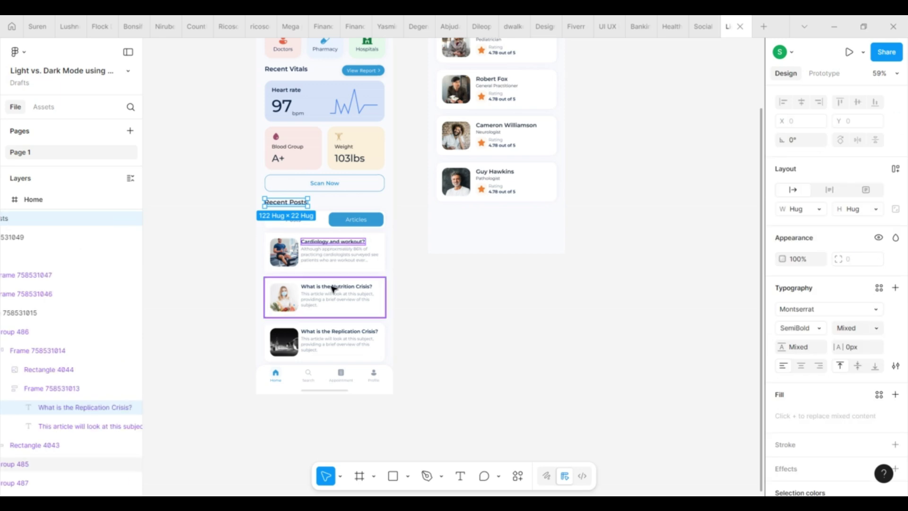
key("shift")
key("shift")
key("shift")
key("shift")
key("shift")
key("Escape")
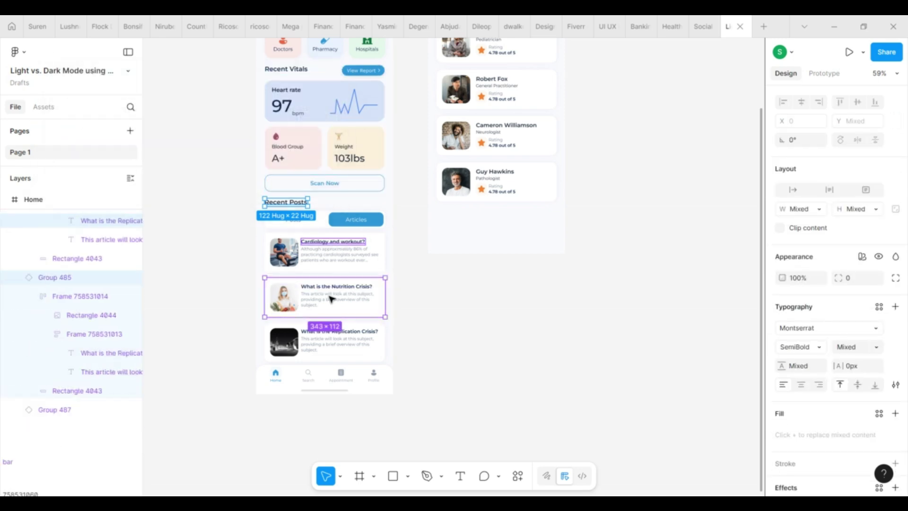
left_click(330, 299, "shift")
left_click(332, 337, "shift")
left_click(338, 337, "shift")
left_click(345, 331, "shift")
left_click(338, 344, "shift")
scroll(839, 426, "down", 3)
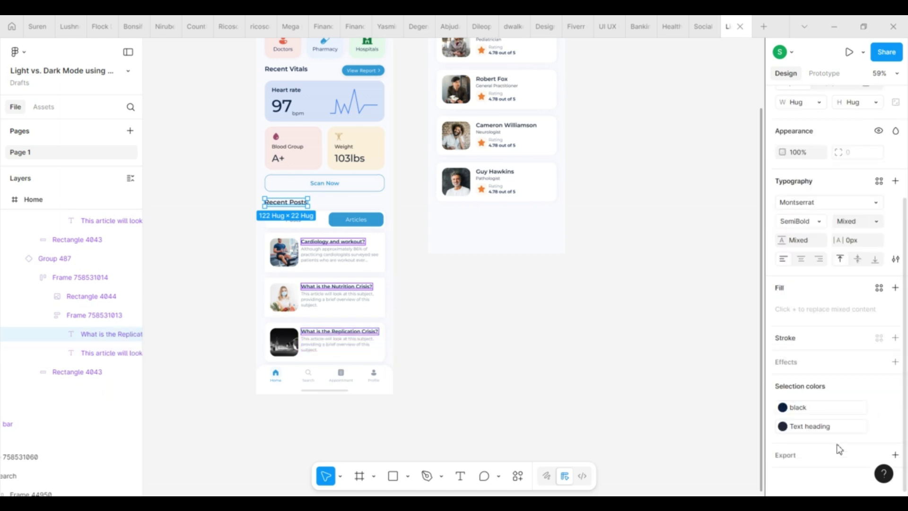
left_click(824, 413)
left_click(676, 437)
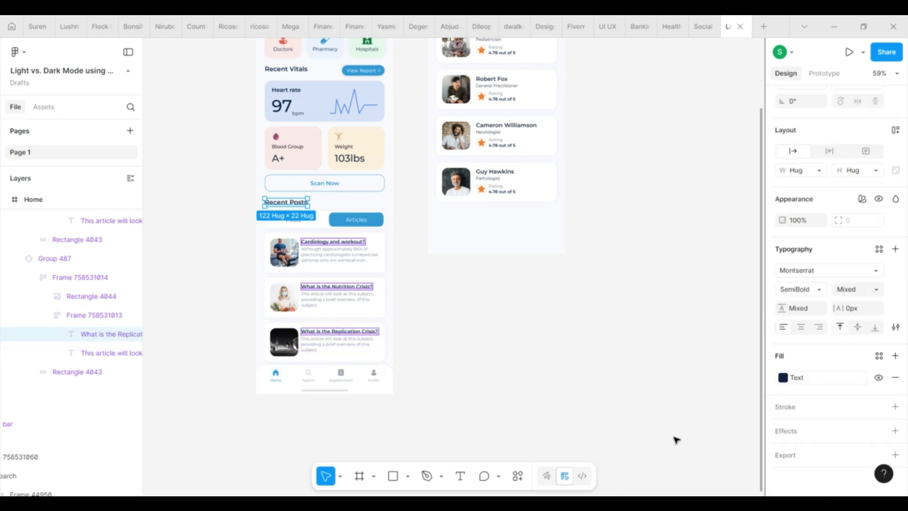
Apply the Secondary Text colour variable to the three article descriptions and the Posts tab label.
left_click(330, 257)
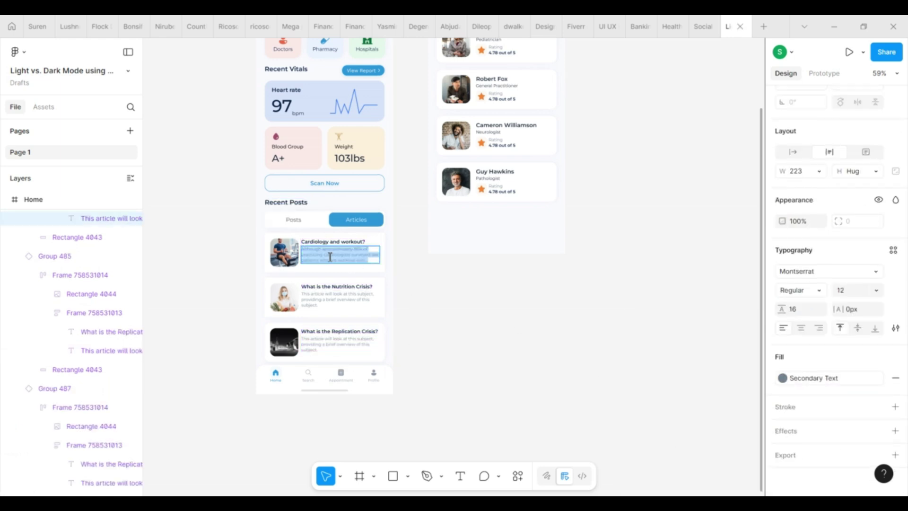
left_click(339, 299, "shift")
left_click(338, 344, "shift")
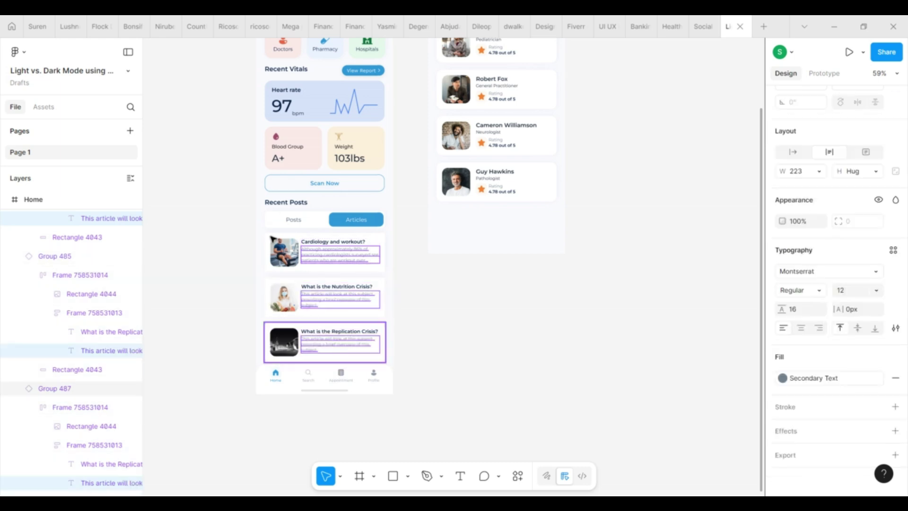
left_click(293, 220, "shift")
left_click(782, 426)
left_click(806, 428)
left_click(806, 428)
left_click(682, 461)
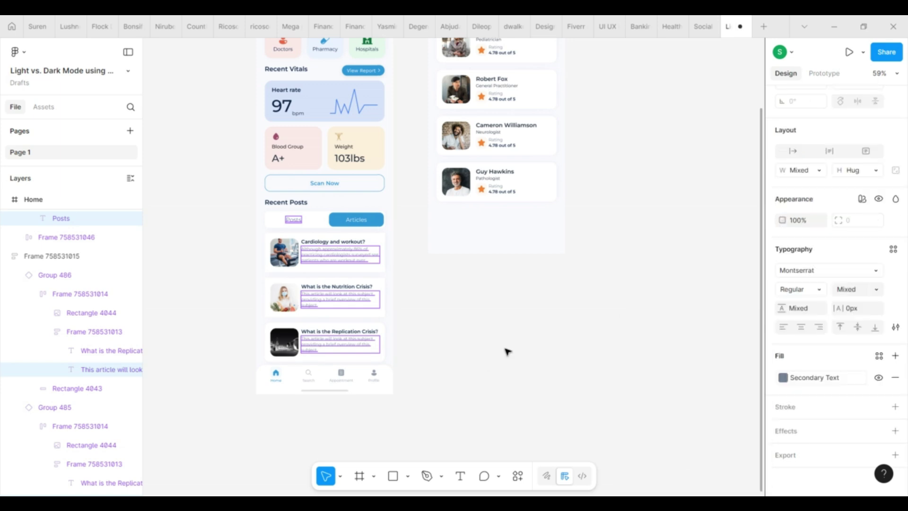
left_click(507, 351)
left_click(297, 223)
scroll(512, 145, "up", 4)
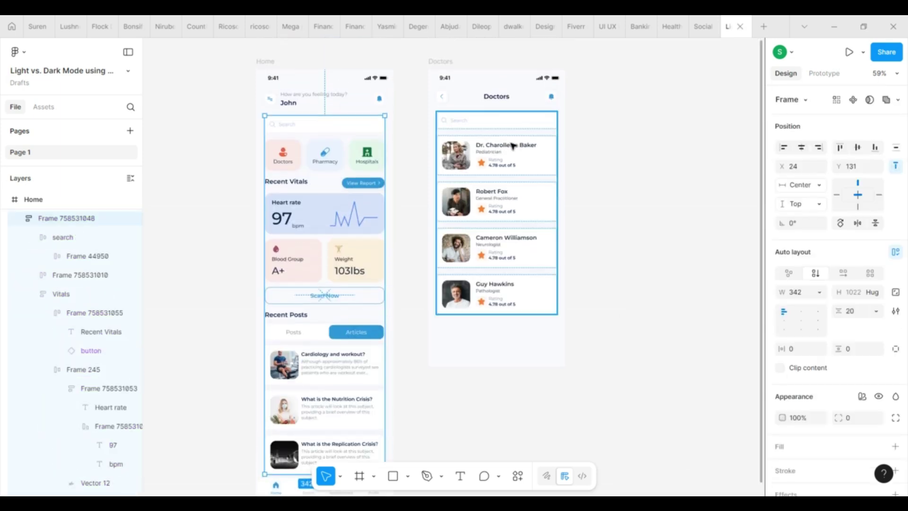
double_click(512, 145)
double_click(512, 145)
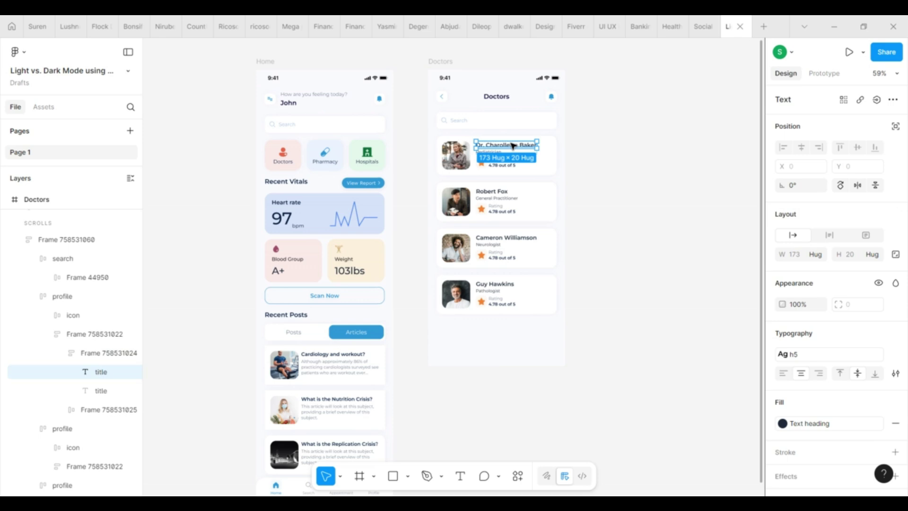
scroll(509, 166, "up", 5)
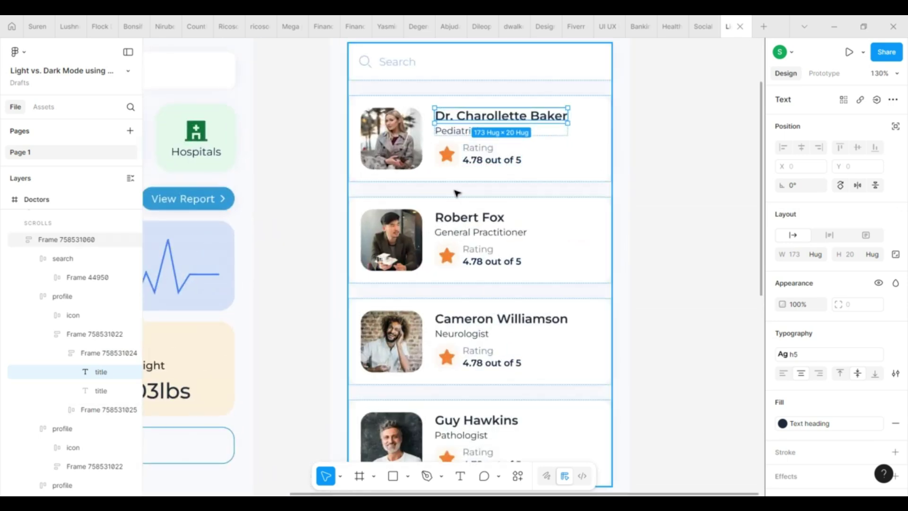
left_click(489, 161, "shift")
key("shift")
key("shift")
key("shift")
key("shift")
key("Escape")
Link the text blocks of the four doctor cards to variables: Text for the dark text colours, Secondary Text for the grey one.
left_click(564, 147)
left_click(492, 237, "shift")
left_click(530, 340, "shift")
scroll(520, 331, "down", 4)
left_click(496, 265, "shift")
scroll(830, 456, "down", 4)
left_click(823, 365)
left_click(658, 436)
left_click(819, 343)
left_click(671, 436)
left_click(813, 364)
left_click(671, 455)
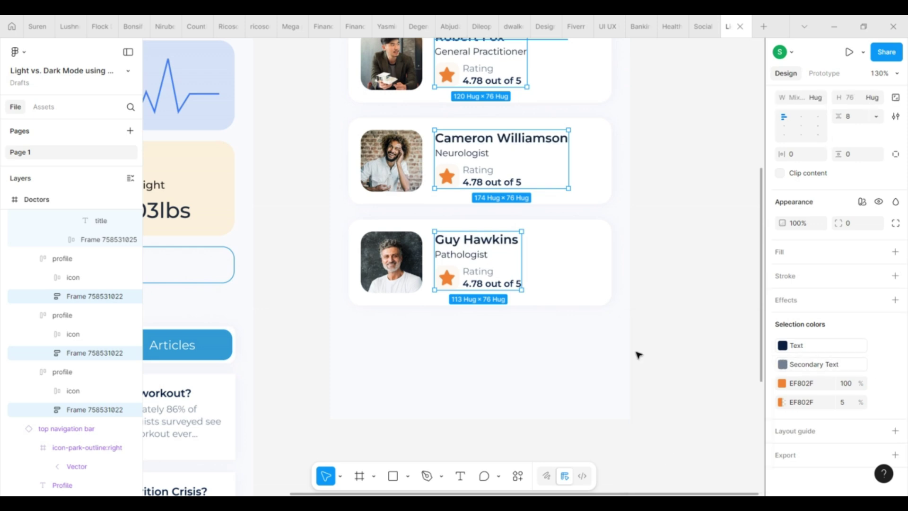
Apply the Text colour variable to the Doctors screen title and to the user name in the Home header.
scroll(638, 355, "down", 5, "ctrl")
double_click(549, 63)
left_click(878, 355)
left_click(666, 435)
double_click(298, 71)
left_click(879, 355)
left_click(671, 435)
key("shift+Tab")
left_click(813, 415)
left_click(486, 416)
left_click(487, 416)
scroll(482, 418, "down", 2, "ctrl")
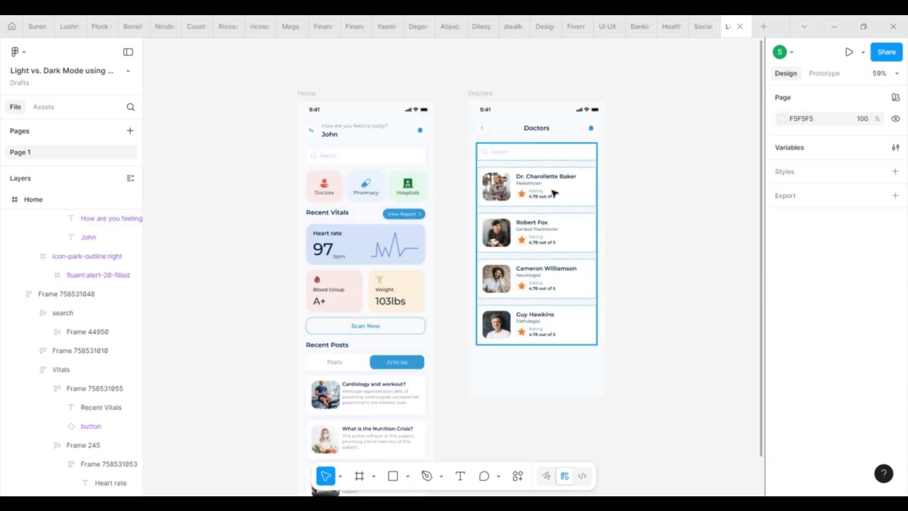
left_click(514, 377)
left_click(554, 171)
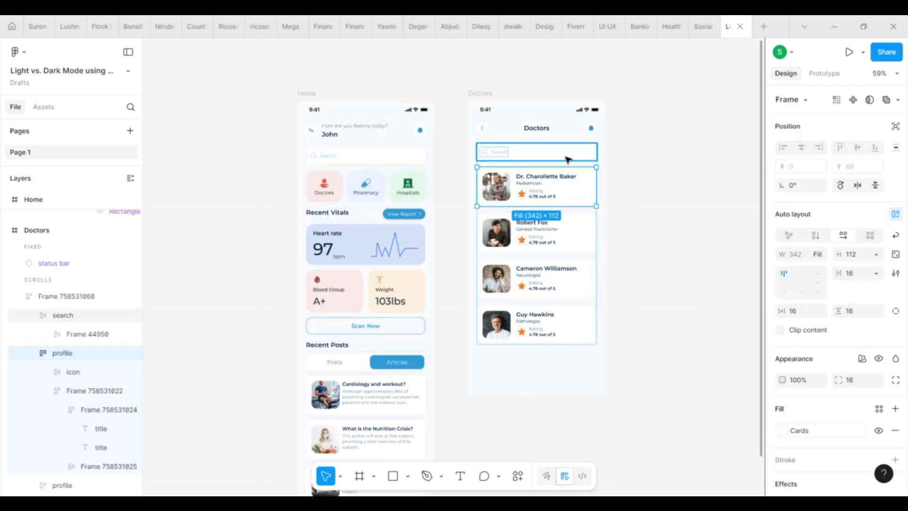
left_click(567, 160, "shift")
left_click(563, 233, "shift")
left_click(560, 279, "shift")
left_click(559, 325, "shift")
scroll(831, 402, "down", 4)
left_click(783, 344)
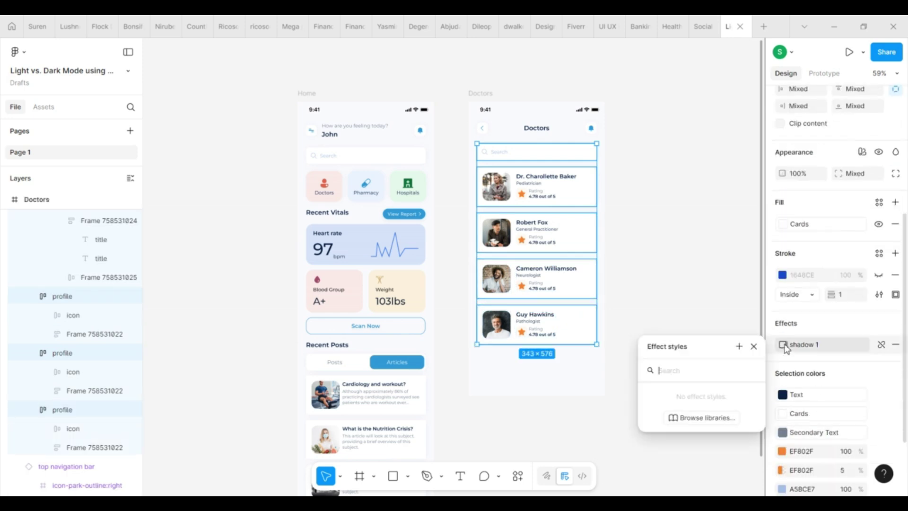
left_click(719, 257)
left_click(713, 256)
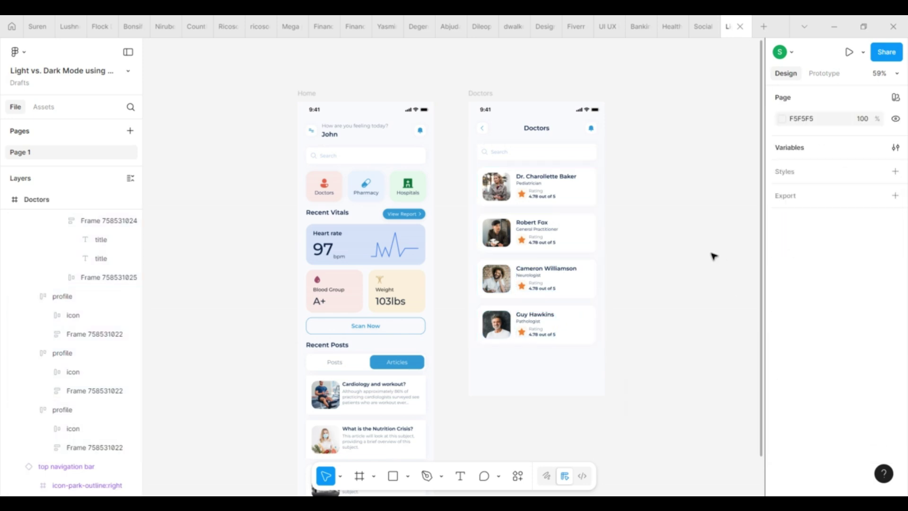
Preview the page in the Dark mode of Collection 1 and return it to Light mode.
scroll(221, 333, "down", 2)
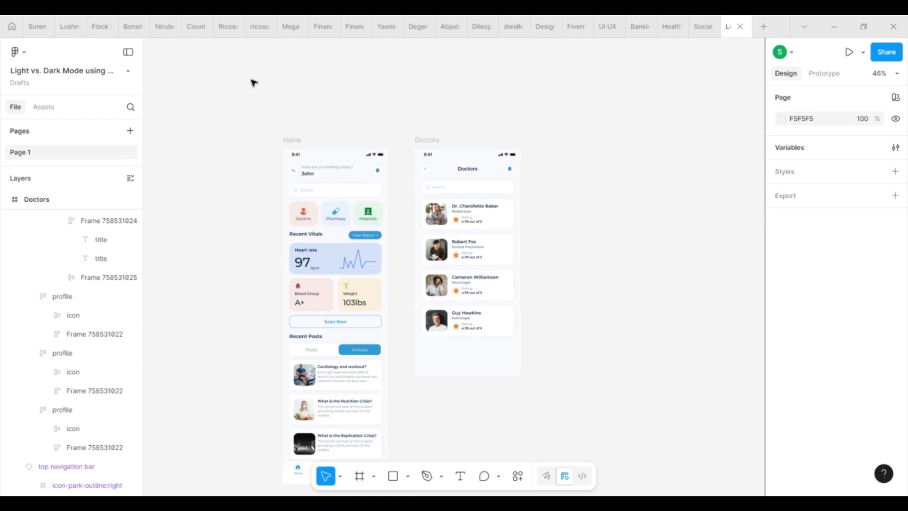
scroll(254, 82, "down", 2)
left_click(895, 98)
mouse_move(844, 133)
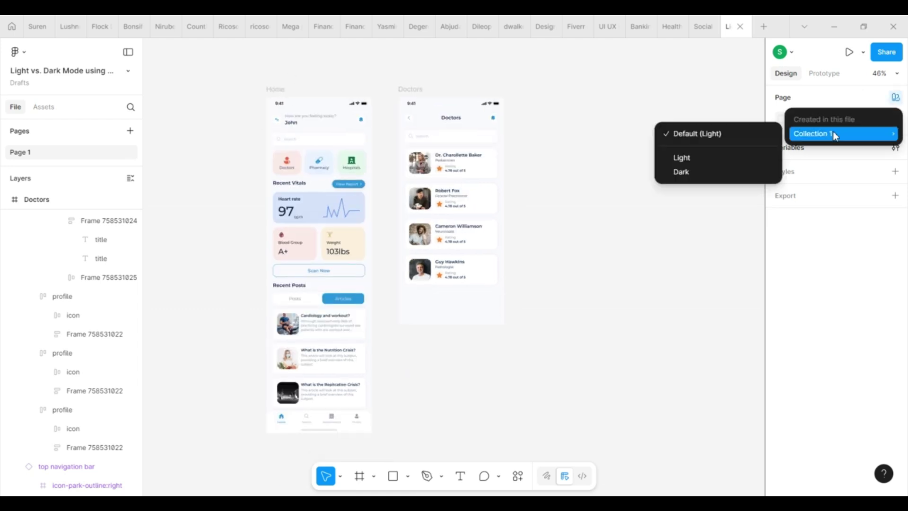
left_click(723, 158)
left_click(895, 97)
mouse_move(815, 136)
left_click(714, 173)
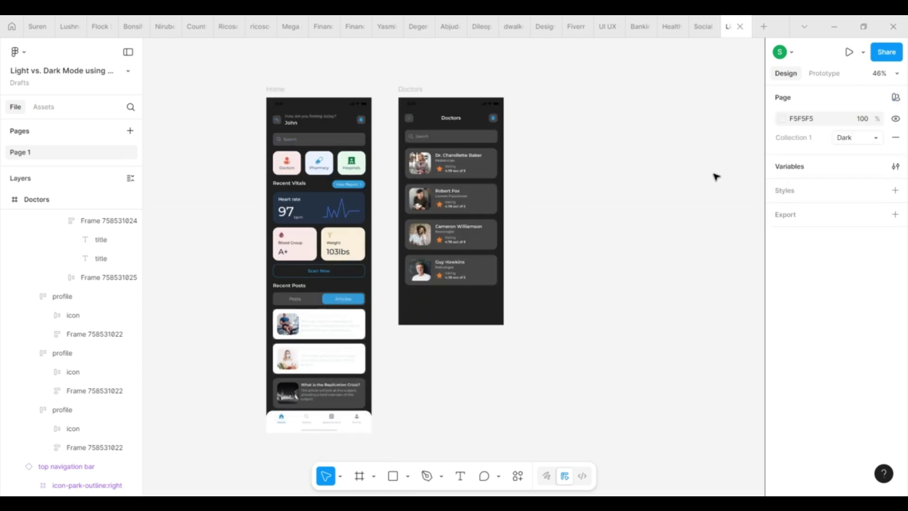
left_click(895, 98)
mouse_move(823, 133)
left_click(711, 159)
Link the white background rectangle of the "What is the Nutrition Crisis?" article card to the Cards colour variable.
double_click(339, 359)
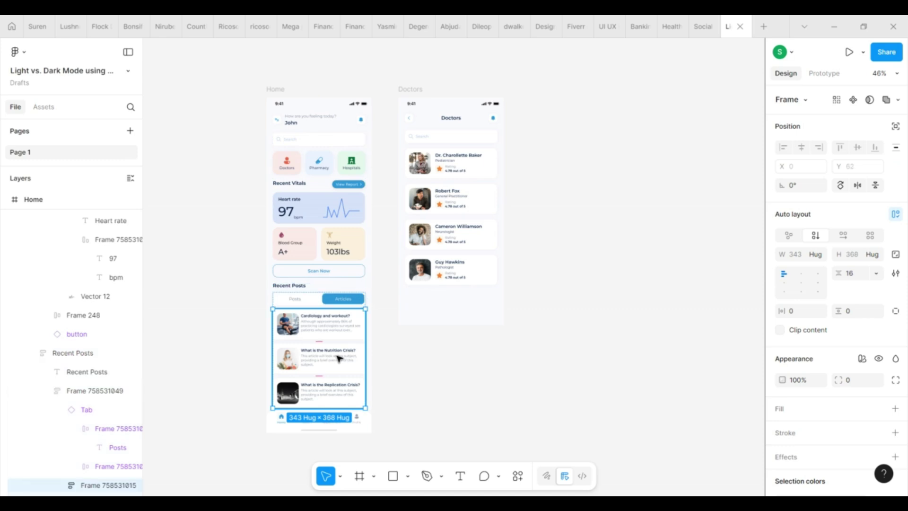
left_click(340, 359)
left_click(349, 392, "shift")
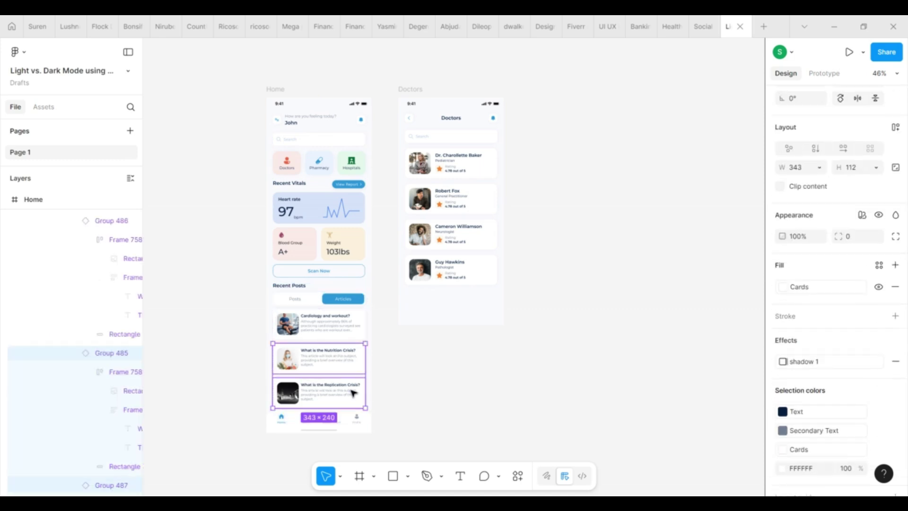
left_click(321, 331)
left_click(359, 362)
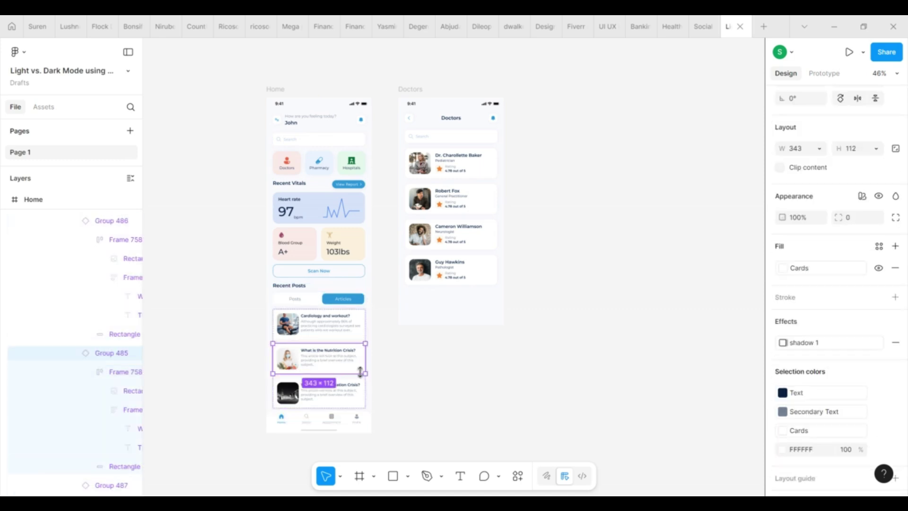
left_click(895, 449)
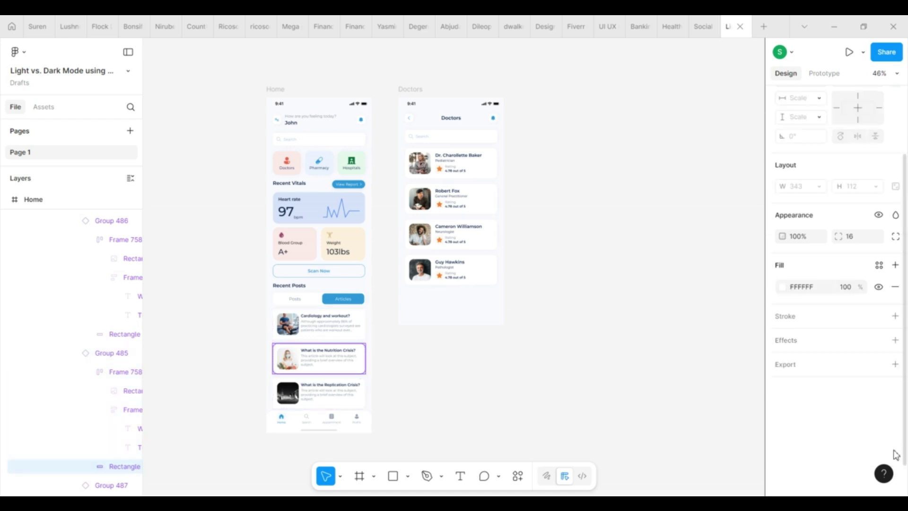
left_click(882, 271)
left_click(678, 359)
left_click(350, 392)
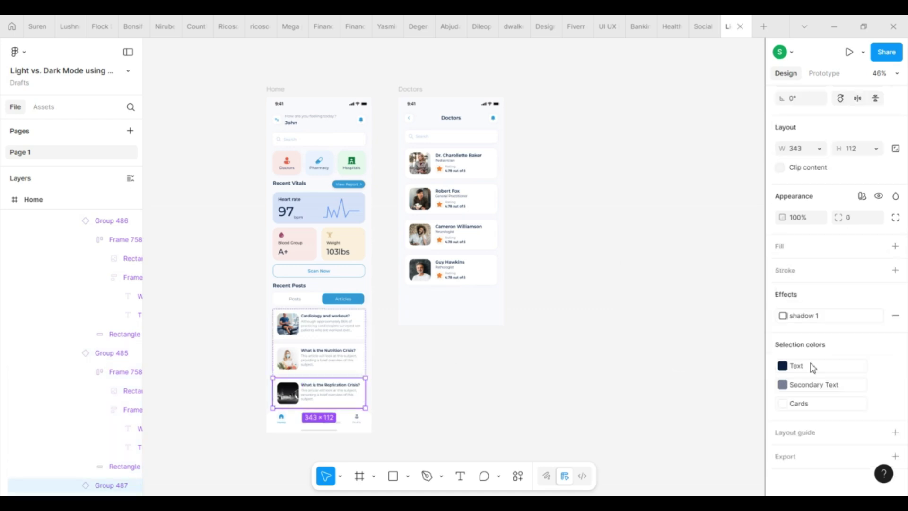
Apply the Cards colour variable to the remaining white fill in the "Cardiology and workout?" article card.
left_click(358, 357)
left_click(883, 454)
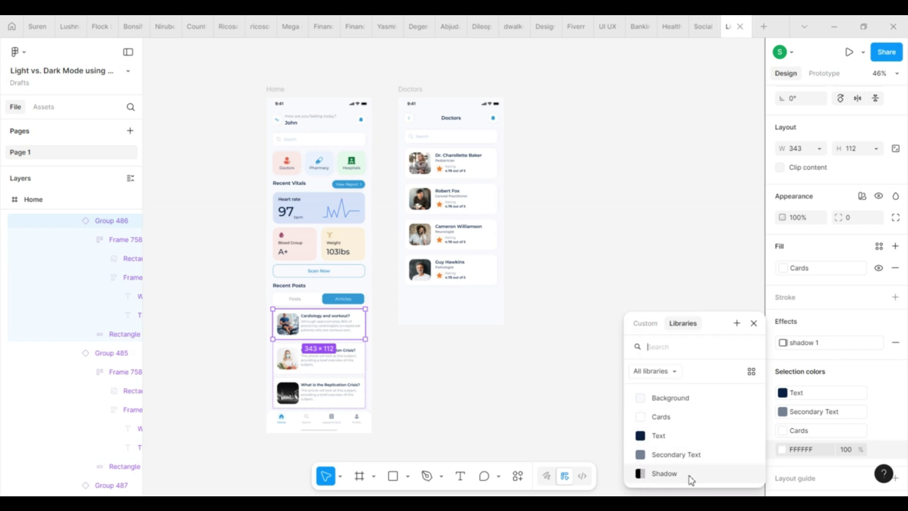
left_click(652, 414)
left_click(506, 403)
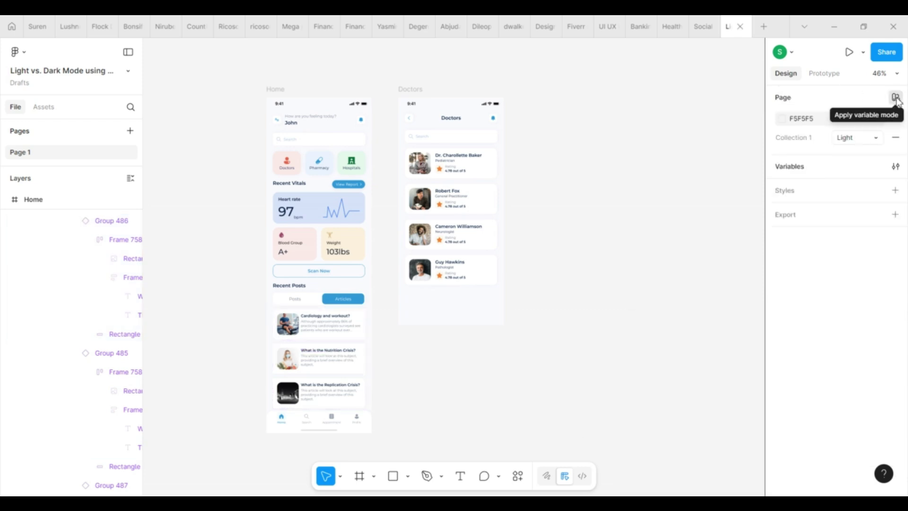
Rename the variable collection Collection 1 as Theme.
left_click(894, 166)
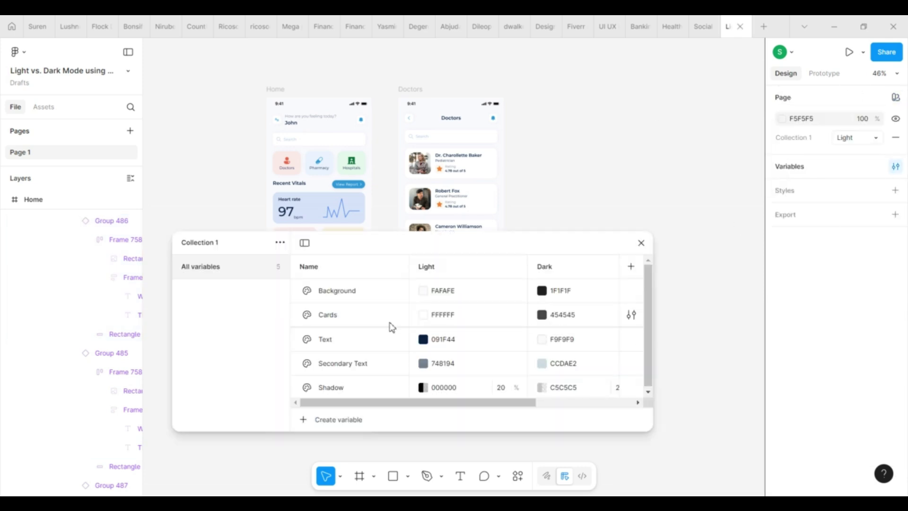
left_click(280, 242)
left_click(259, 263)
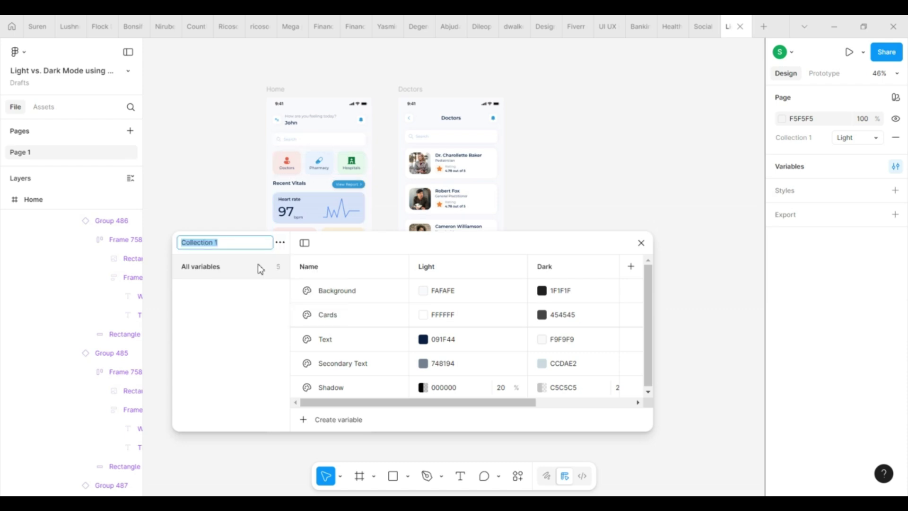
key("shift")
key("shift")
key("shift")
key("shift")
key("shift")
left_click(301, 171)
key("Return")
Set the Dark value of the Cards variable to the darker grey 2B2C2E and close the variables table.
left_click(542, 314)
left_click_drag(545, 311, 550, 327)
left_click(722, 348)
left_click(543, 315)
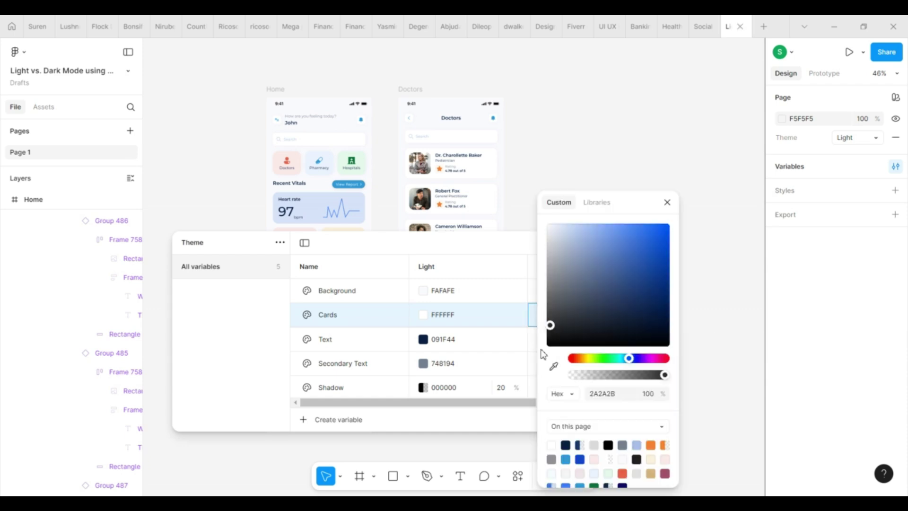
left_click_drag(554, 333, 553, 330)
left_click(756, 348)
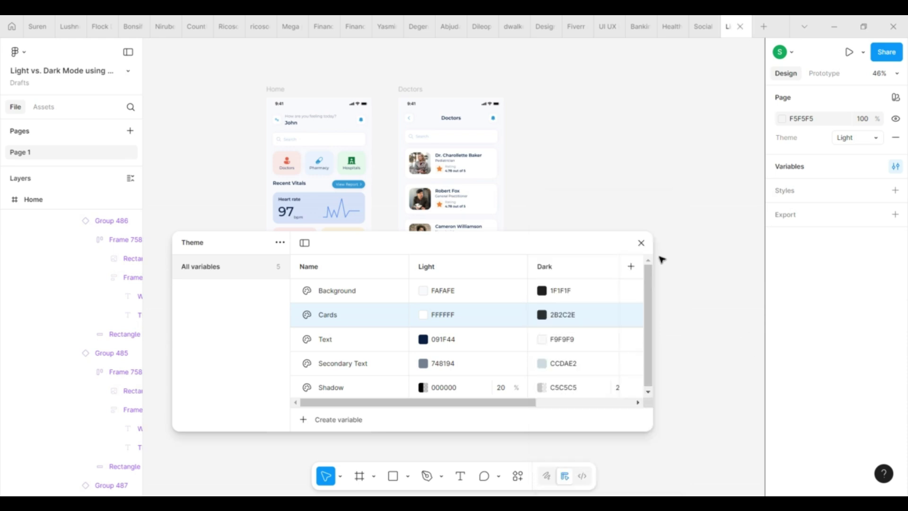
left_click(641, 243)
Preview the page in the Dark mode of the Theme collection and return it to Light mode.
left_click(895, 97)
mouse_move(832, 132)
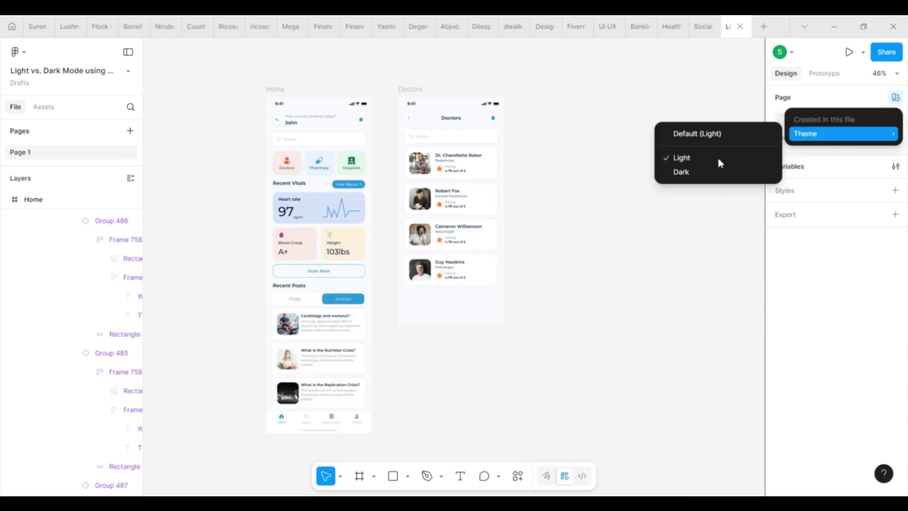
left_click(705, 172)
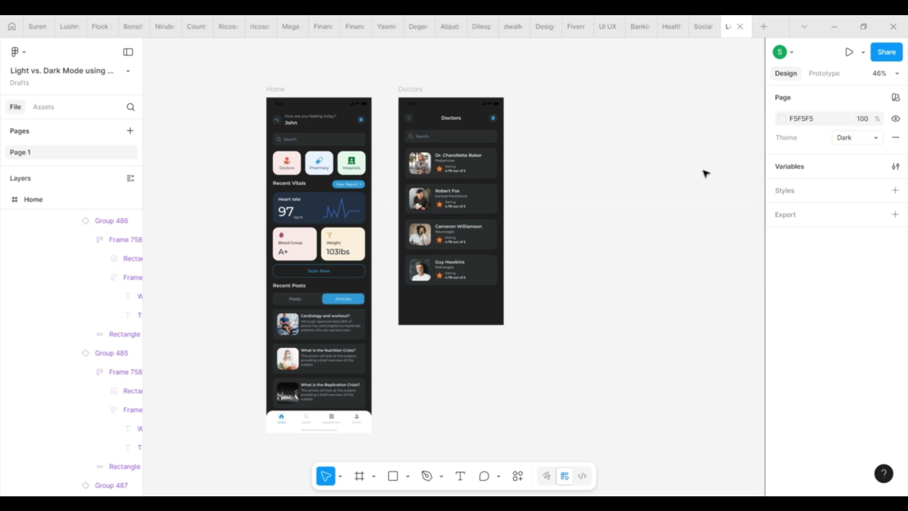
left_click(898, 103)
mouse_move(841, 132)
left_click(719, 158)
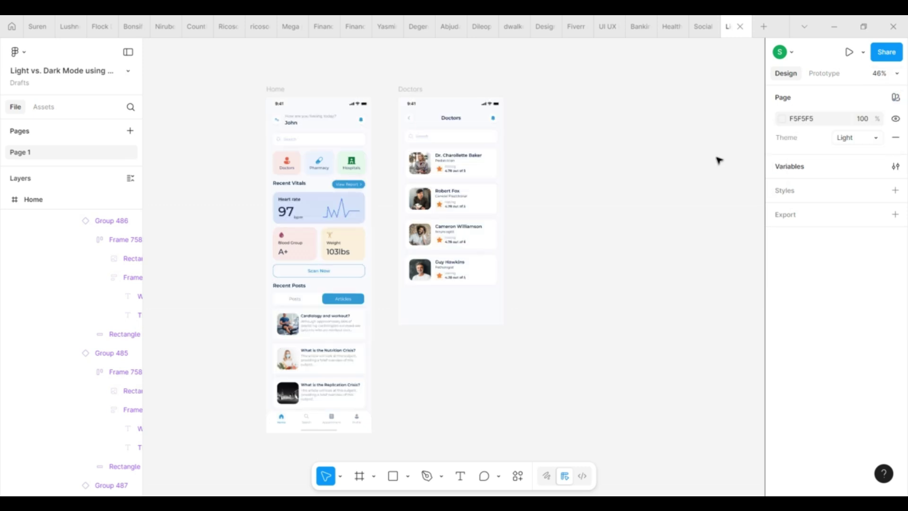
Link the white fill of the Home screen's tab bar to the Cards colour variable.
left_click(304, 424)
scroll(830, 385, "down", 4)
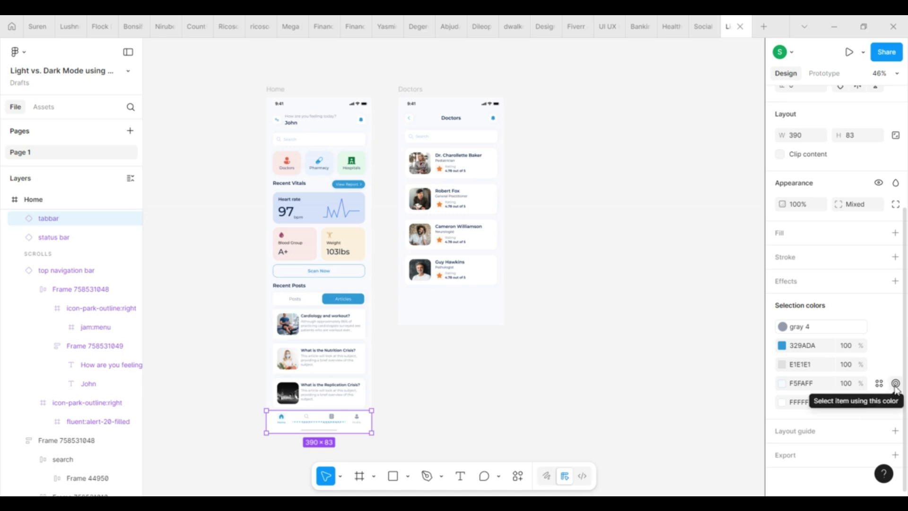
left_click(895, 402)
left_click(363, 430)
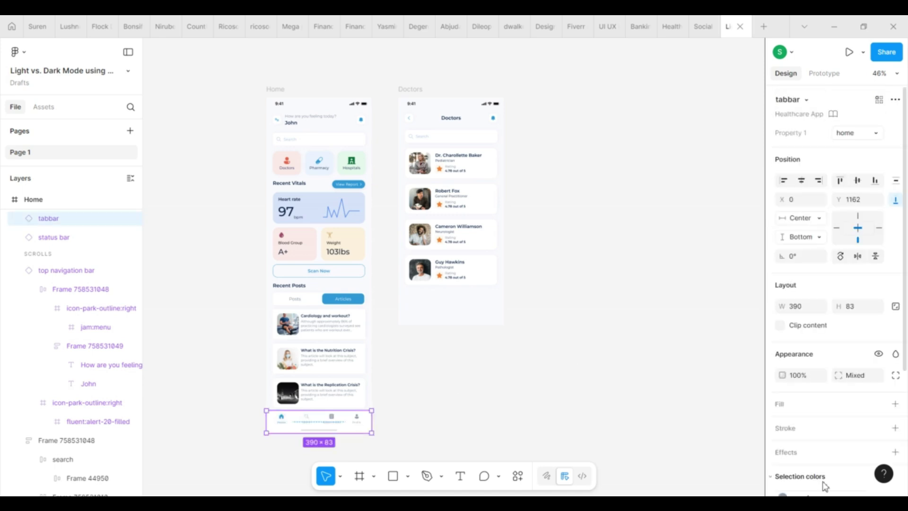
scroll(849, 449, "down", 4)
left_click(878, 402)
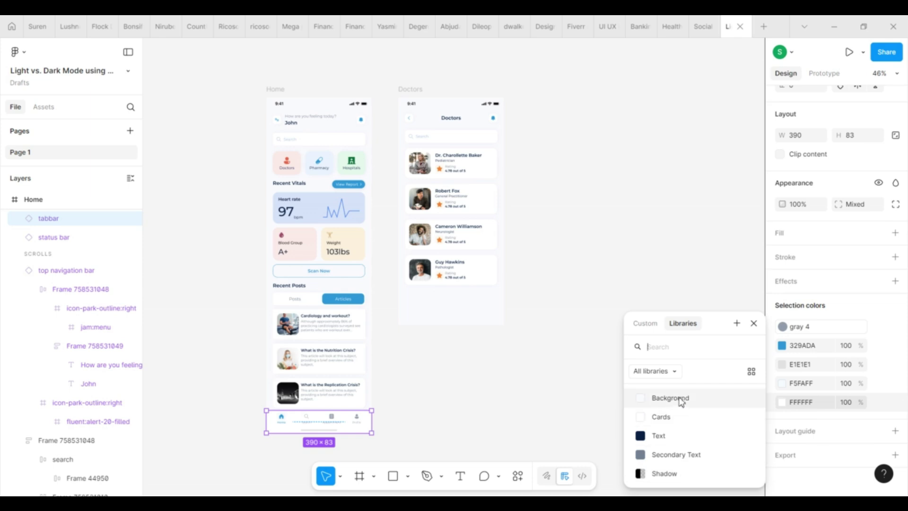
left_click(675, 417)
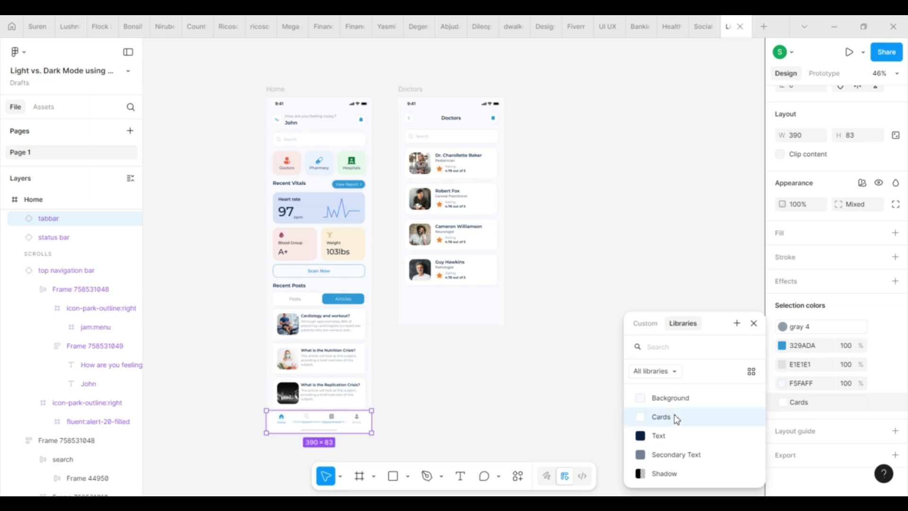
left_click(450, 394)
Duplicate the Home and Doctors frames and place the copies beside the originals at the same height.
scroll(450, 395, "up", 2)
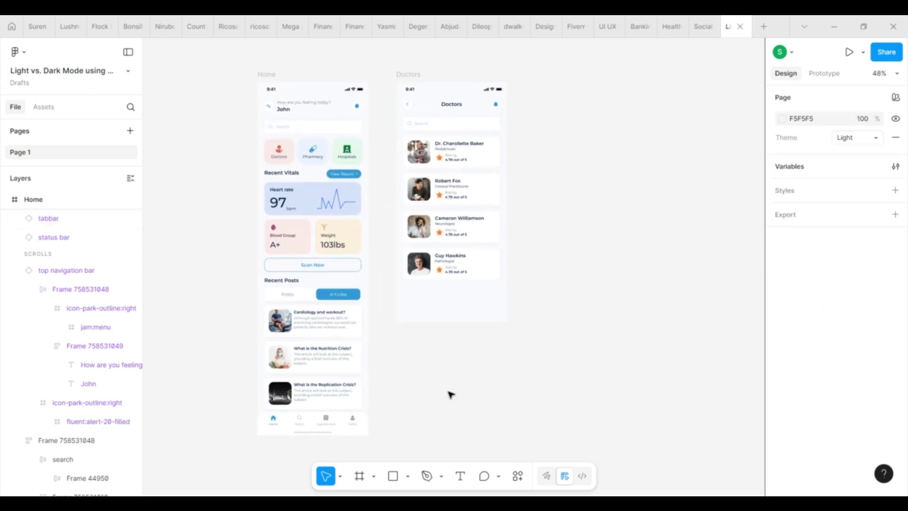
scroll(450, 394, "left", 3)
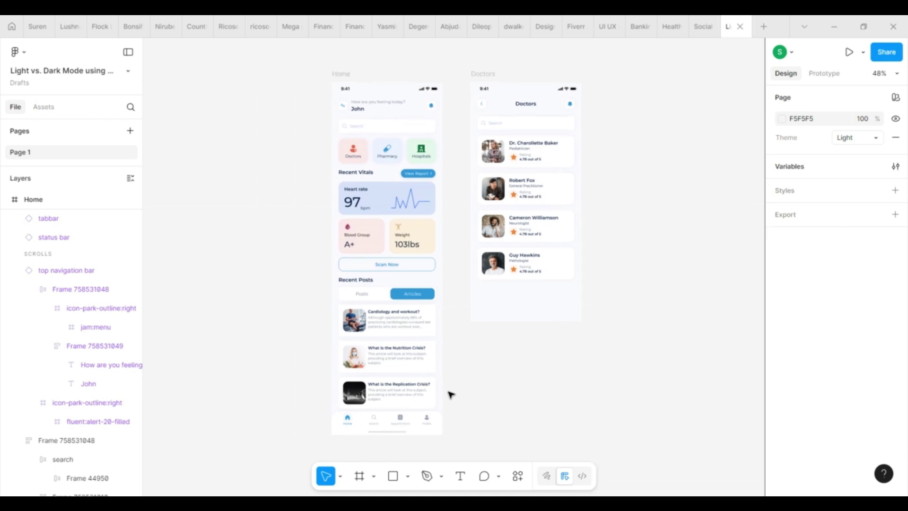
left_click_drag(281, 62, 643, 460)
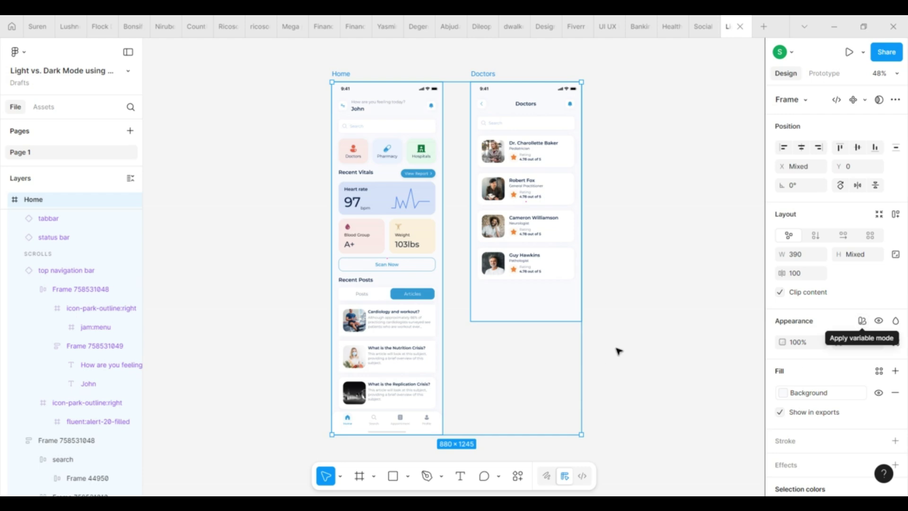
scroll(619, 350, "right", 3)
scroll(652, 260, "left", 6)
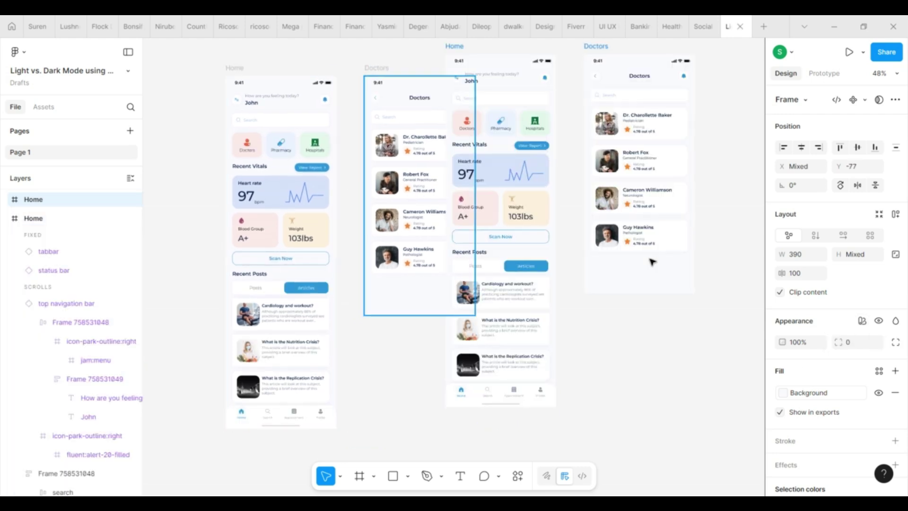
left_click(679, 319)
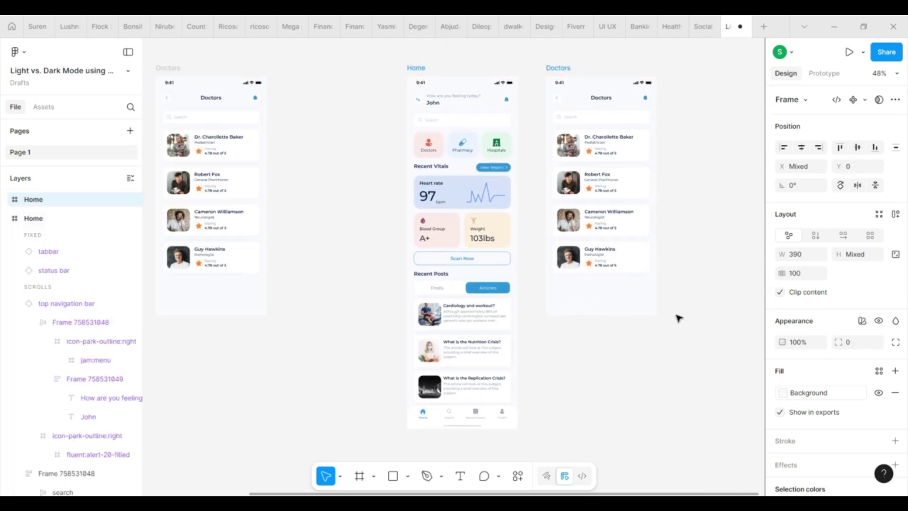
Wrap the original Home and Doctors frames in a new section and name it Light.
scroll(705, 375, "down", 3)
left_click_drag(172, 113, 421, 434)
left_click(895, 99)
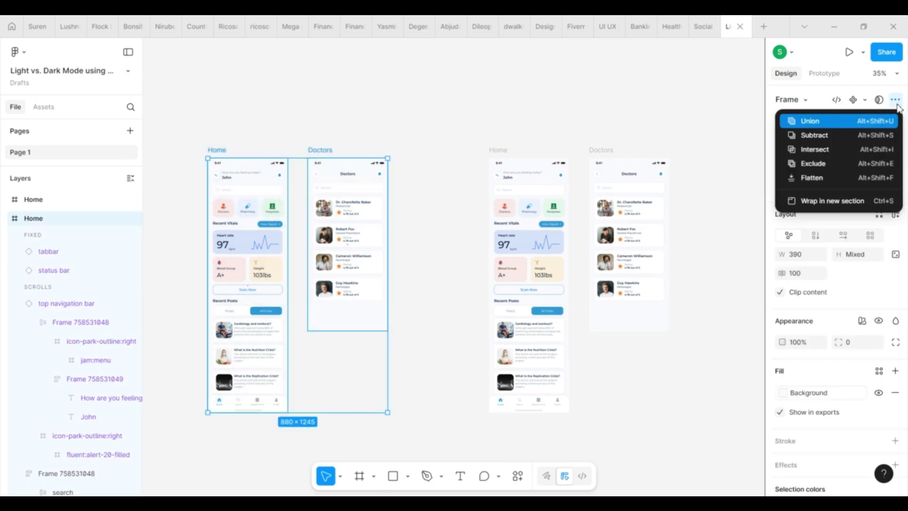
left_click(846, 198)
double_click(212, 127)
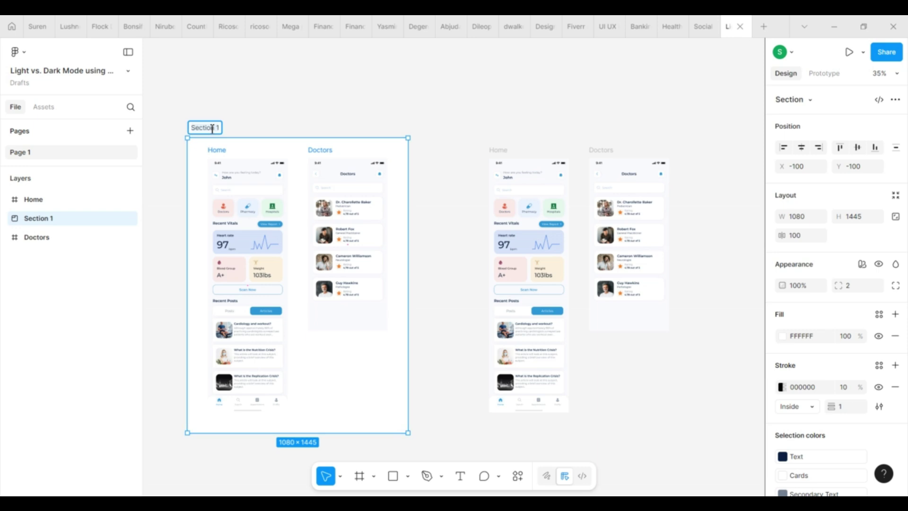
key("Return")
Wrap the duplicated Home and Doctors frames in a new section and name it Dark.
left_click_drag(478, 113, 694, 466)
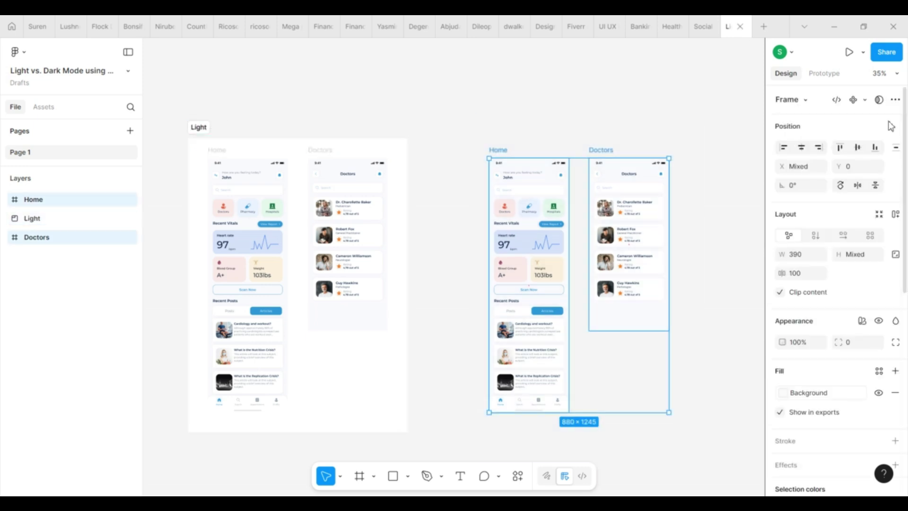
left_click(895, 99)
left_click(836, 198)
double_click(492, 129)
type("Dark")
left_click(359, 98)
Apply the Light mode of the Theme collection to the Light section.
scroll(360, 99, "down", 3)
left_click(244, 118)
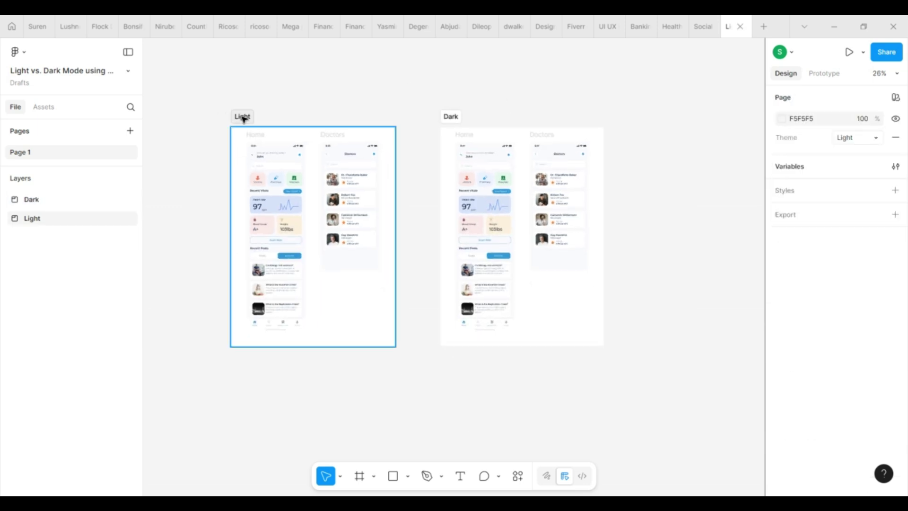
scroll(861, 284, "down", 3)
scroll(860, 199, "up", 2)
left_click(860, 200)
mouse_move(827, 237)
left_click(700, 264)
scroll(700, 266, "right", 2)
Apply the Dark mode of the Theme collection to the Dark section.
left_click(401, 117)
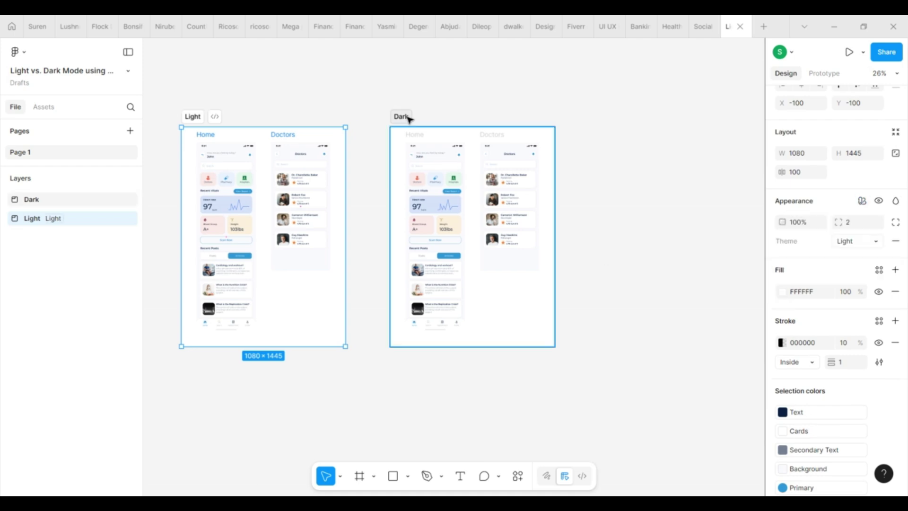
scroll(871, 311, "up", 2)
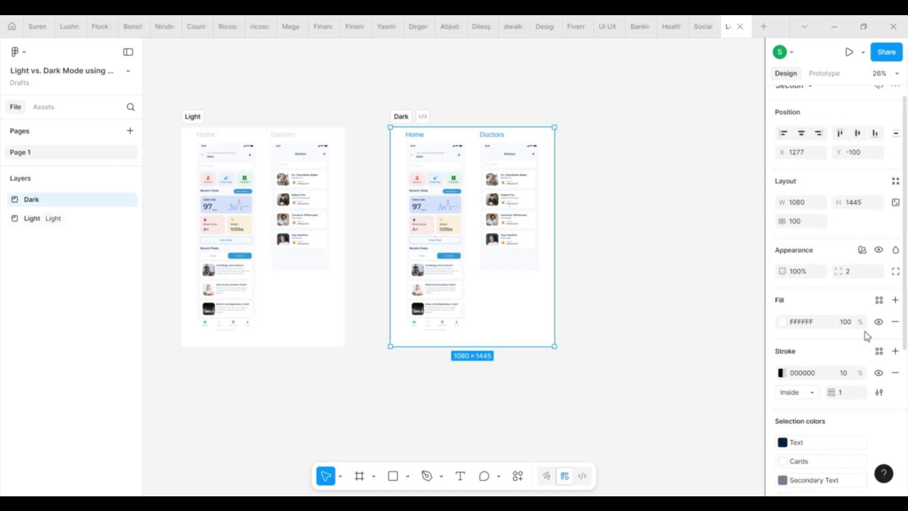
left_click(863, 251)
mouse_move(799, 285)
left_click(711, 324)
left_click(662, 296)
Check the page's Theme mode options and keep the page on Light.
scroll(661, 297, "up", 2)
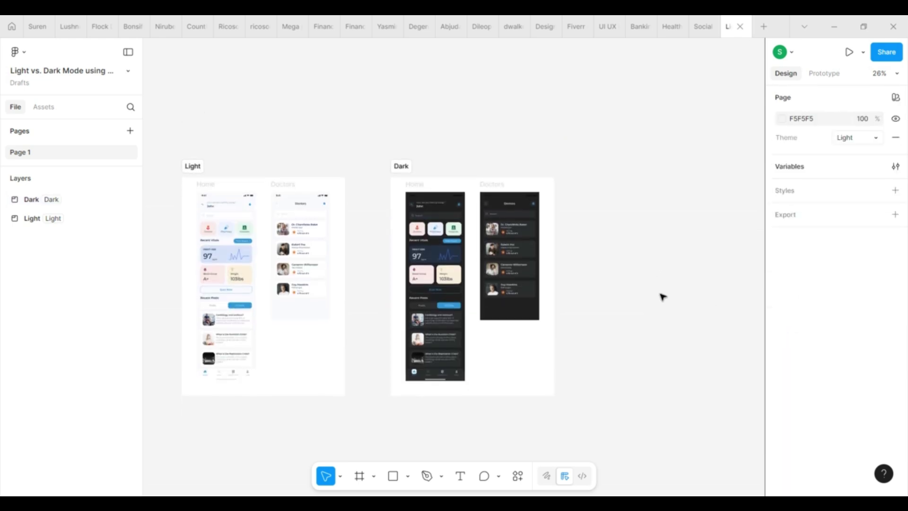
scroll(661, 296, "down", 1)
scroll(661, 296, "left", 3)
left_click(895, 97)
mouse_move(810, 136)
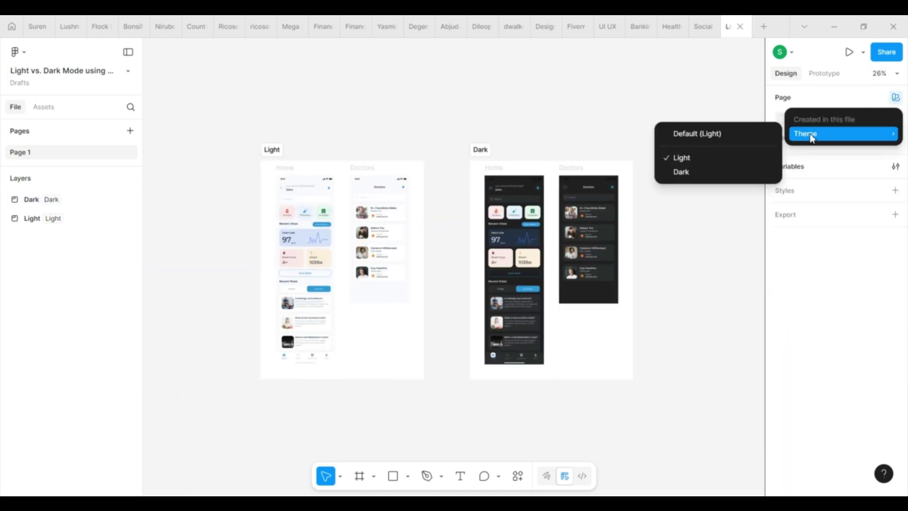
left_click(706, 156)
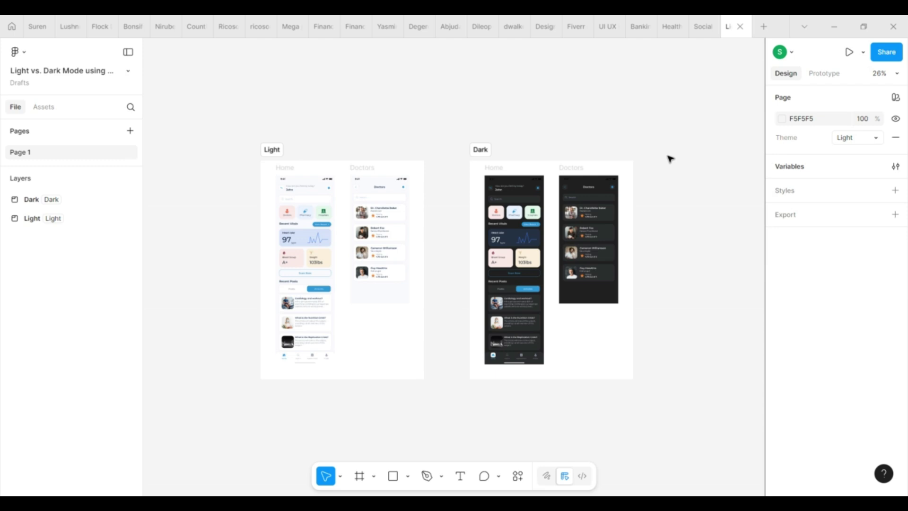
Copy the Home and Doctors frames from the Light section and add a new page to the file.
left_click(286, 167)
left_click(367, 167, "shift")
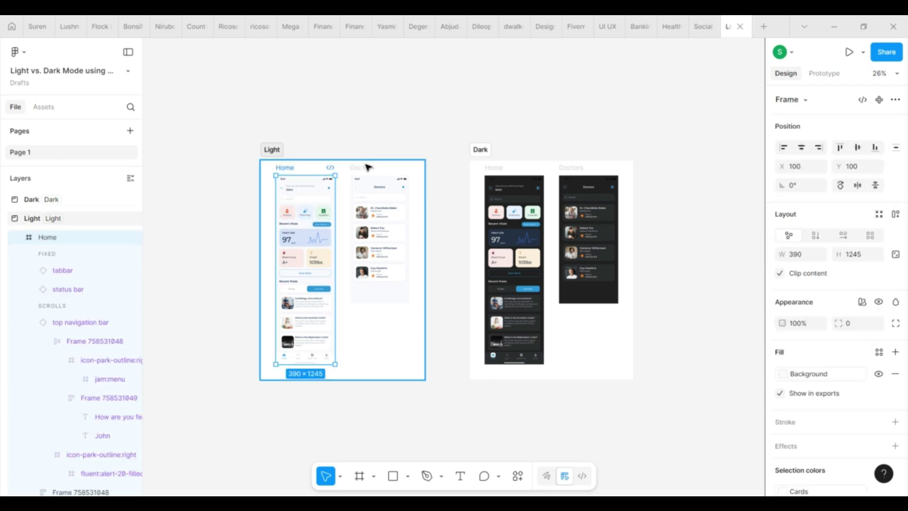
left_click(128, 132)
left_click(380, 176)
Set the new page's Theme mode to Dark and paste the copied Home and Doctors frames onto it.
left_click(895, 99)
mouse_move(847, 137)
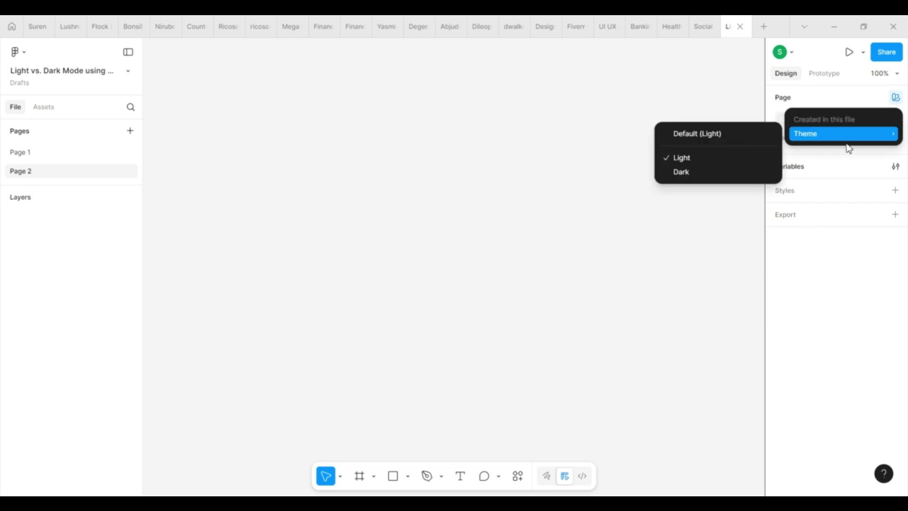
left_click(704, 178)
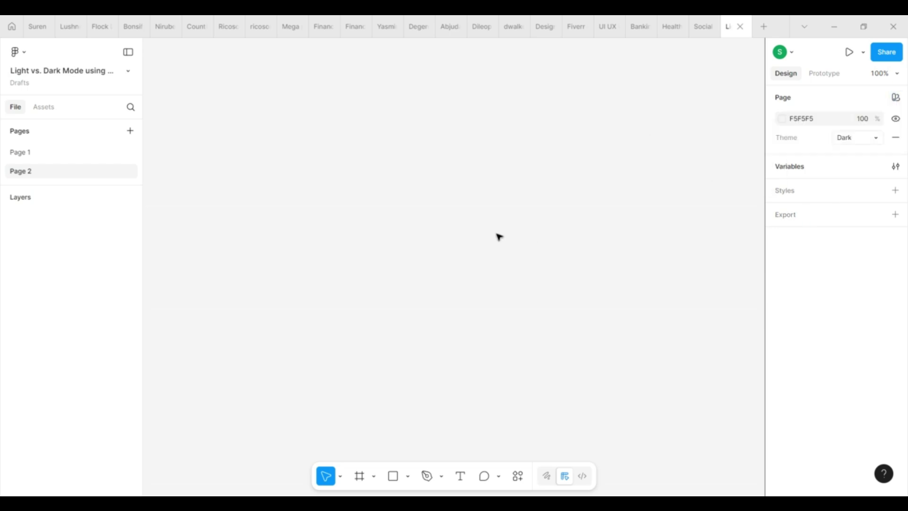
key("ctrl+v")
left_click(648, 308)
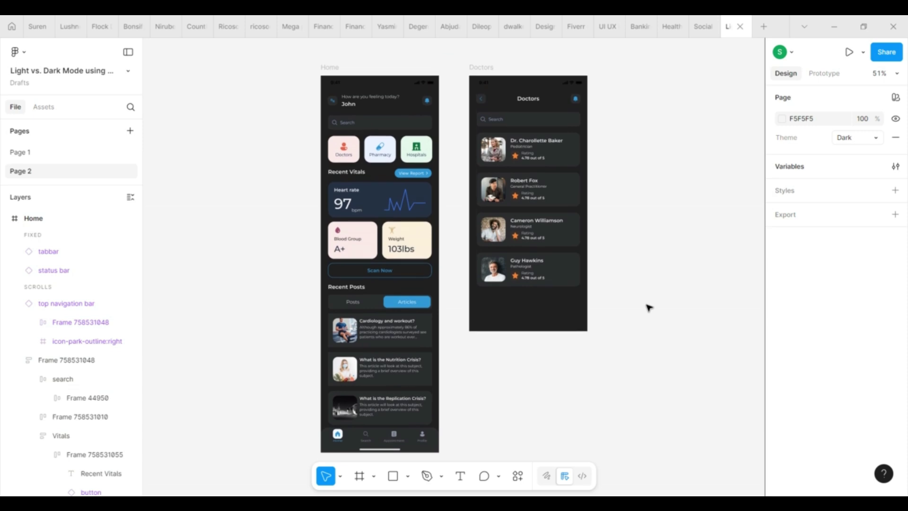
scroll(648, 308, "down", 1)
scroll(649, 308, "up", 1)
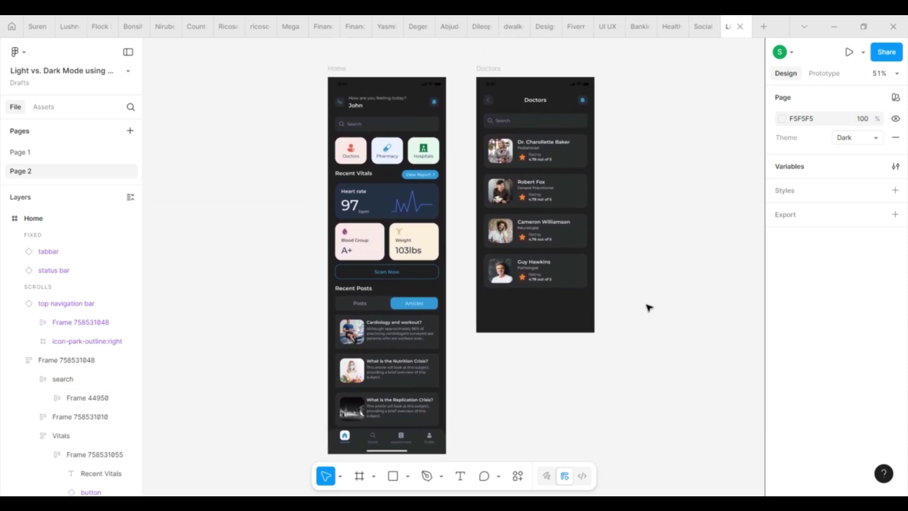